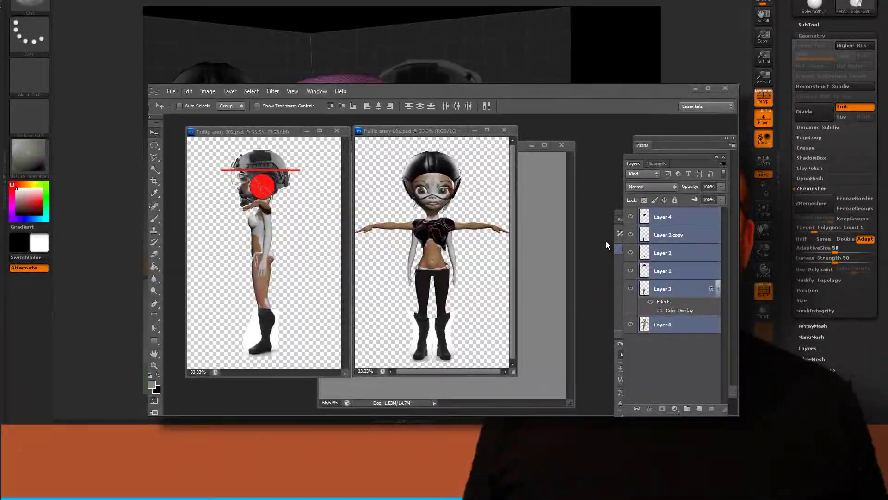
Step: Enlarge the side-view document Pullip army 002.psd to 50% and place its window beside the front view
click(266, 136)
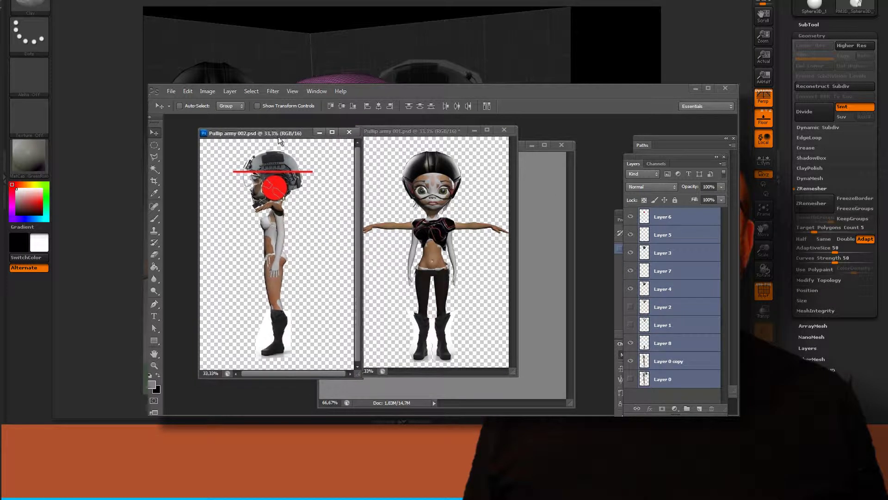
key(ctrl+alt+equal)
key(ctrl+alt+equal)
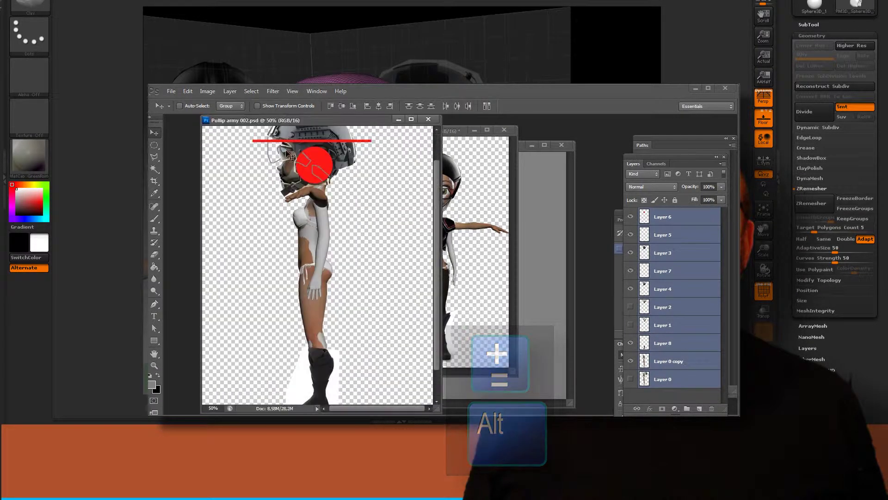
drag(354, 119, 330, 130)
Step: Enlarge the front-view document Pullip army 001.psd to 50% and align its window with the side view
click(437, 133)
drag(437, 133, 472, 139)
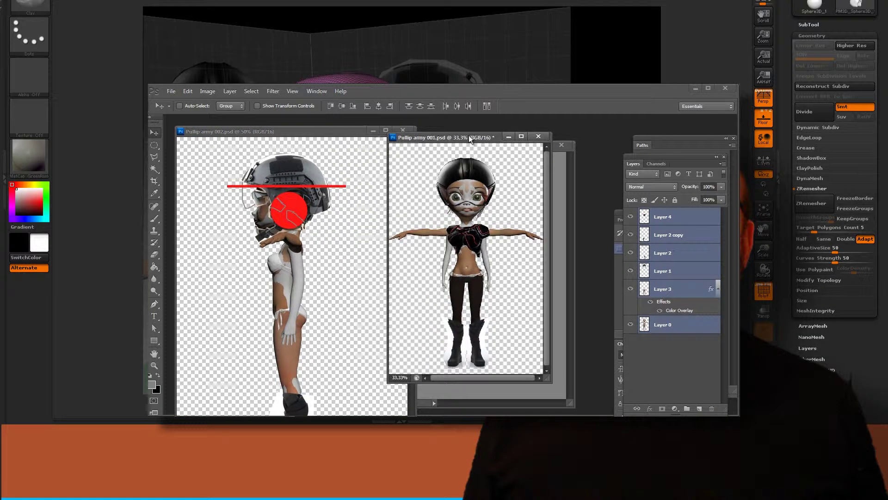
key(ctrl+alt+equal)
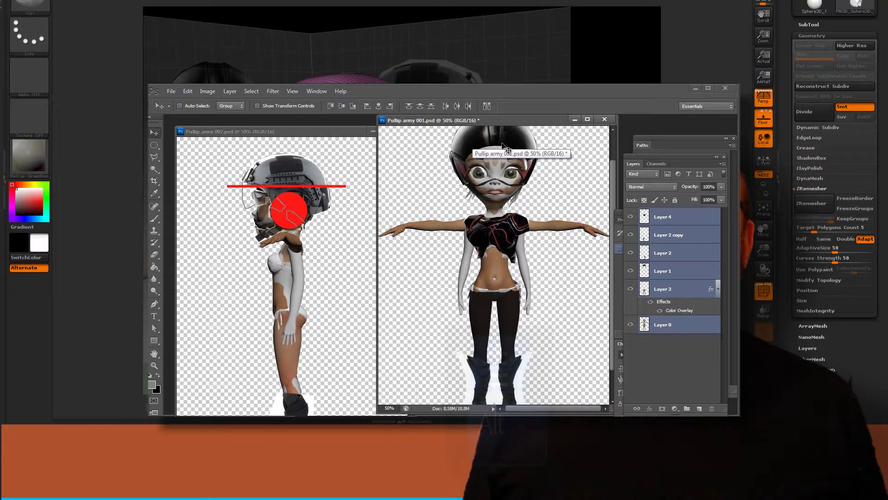
drag(498, 118, 473, 136)
scroll(587, 265, up, 3)
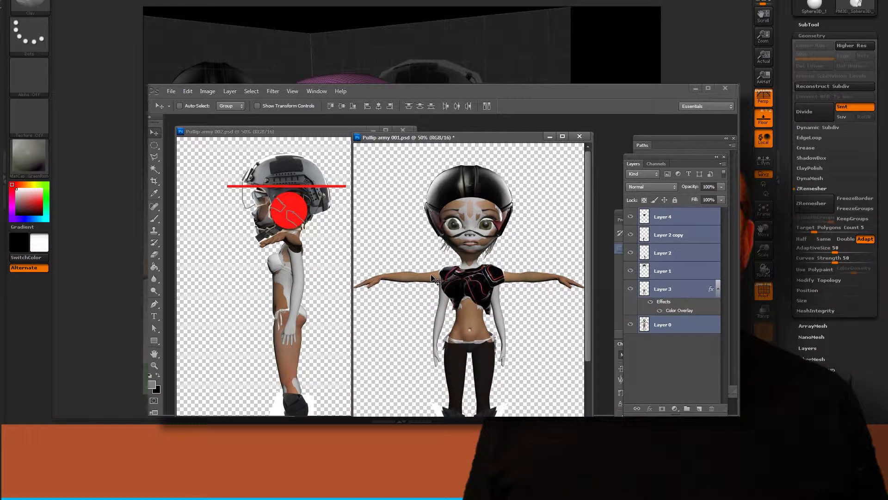
drag(482, 138, 484, 126)
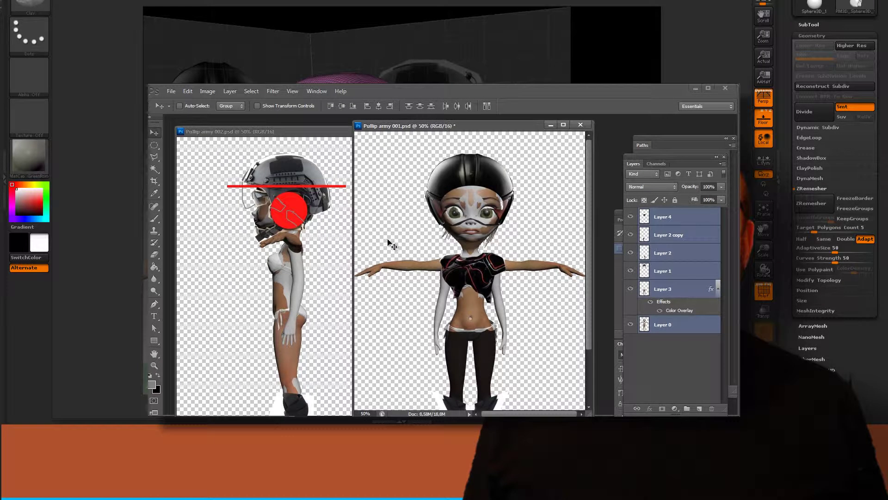
Step: Toggle the visibility of Layer 4 and Layer 1 off and on, and examine the whole front-view figure
click(631, 217)
click(631, 217)
click(631, 272)
click(630, 271)
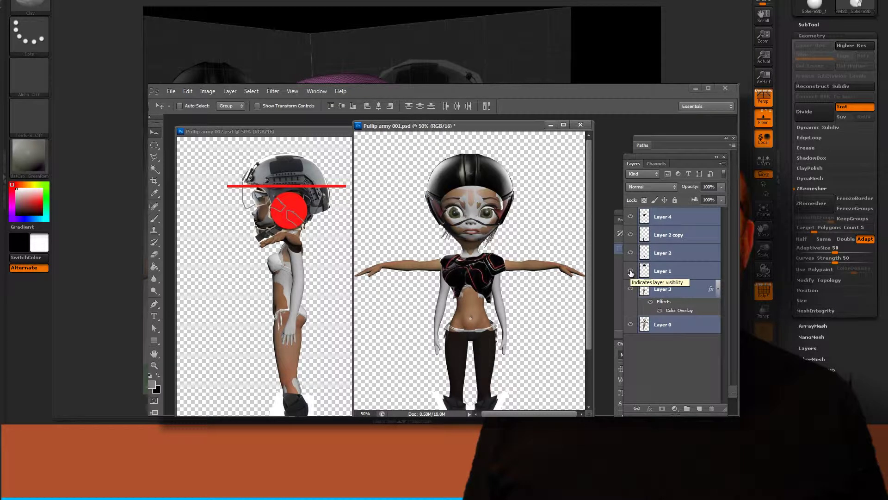
scroll(608, 287, down, 3)
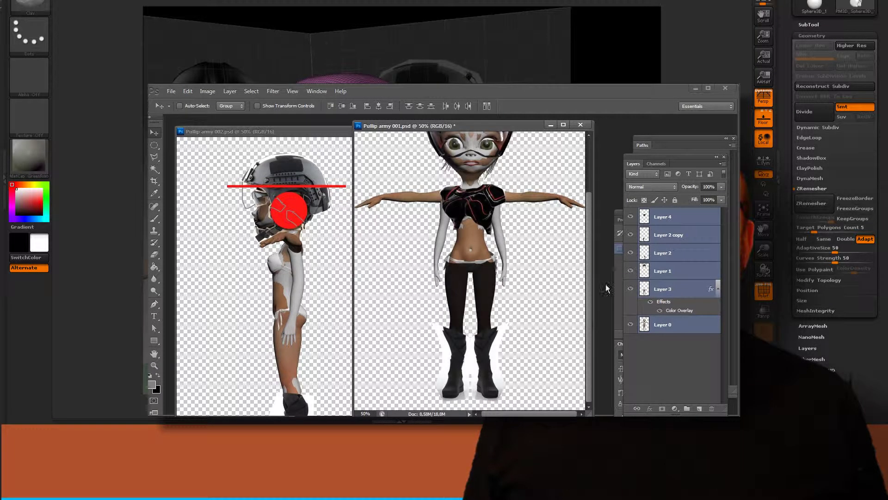
scroll(591, 277, up, 1)
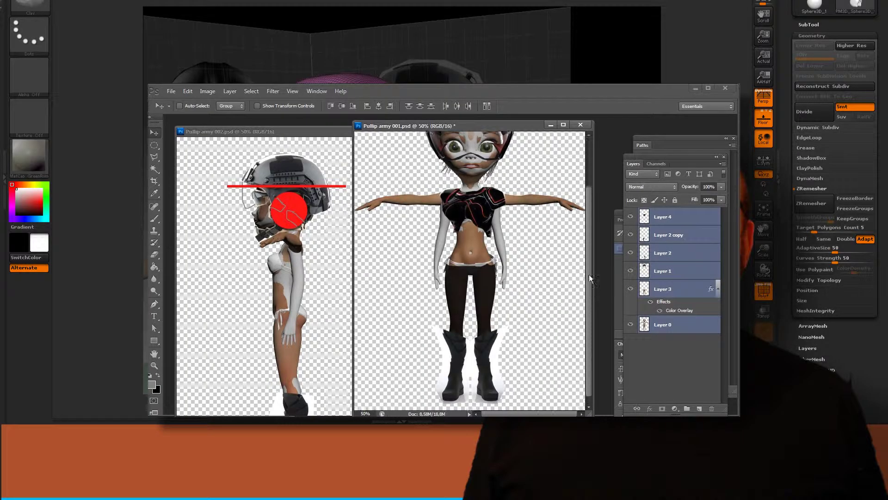
scroll(590, 278, up, 3)
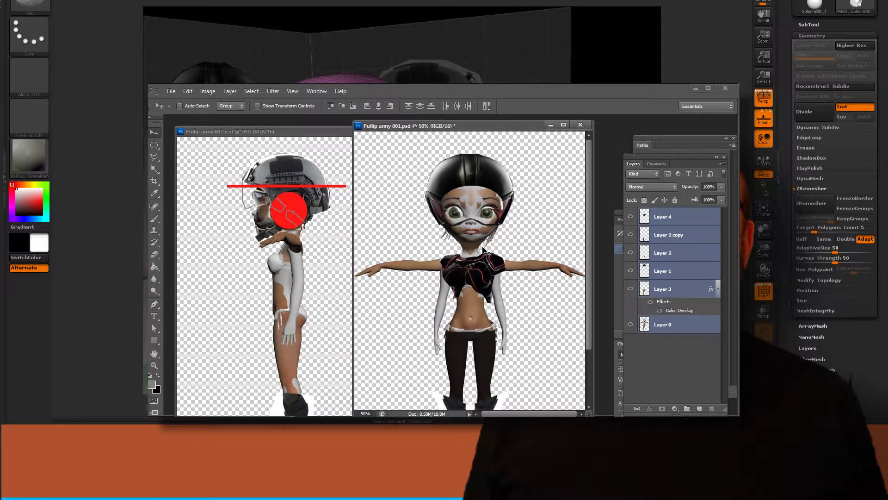
Step: Bring the side-view document to the front and toggle its Layer 6 off and on to inspect it
mouse_move(452, 130)
mouse_down()
mouse_move(505, 128)
mouse_move(453, 128)
mouse_up()
mouse_move(328, 131)
mouse_down()
mouse_move(320, 129)
mouse_move(381, 214)
mouse_move(328, 162)
mouse_move(330, 131)
mouse_up()
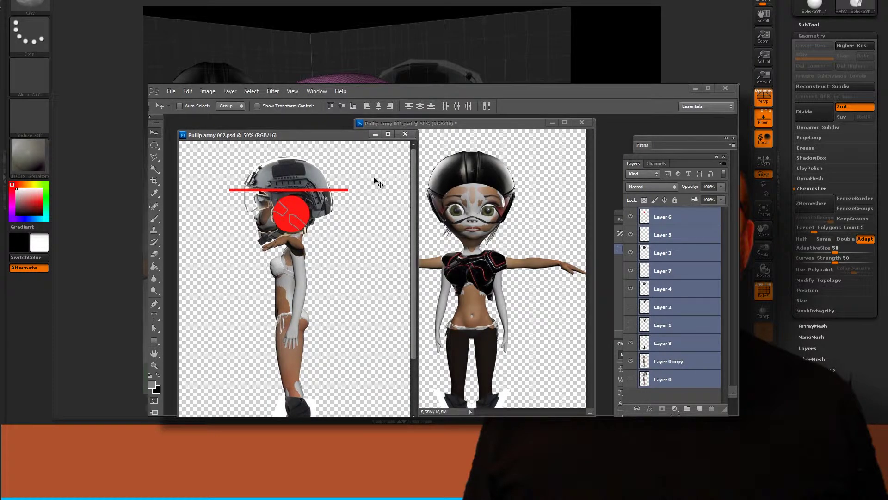
click(631, 217)
click(631, 217)
Step: Move the front view aside, bring the Untitled-1 document forward and check its image size
drag(473, 124, 485, 177)
click(467, 145)
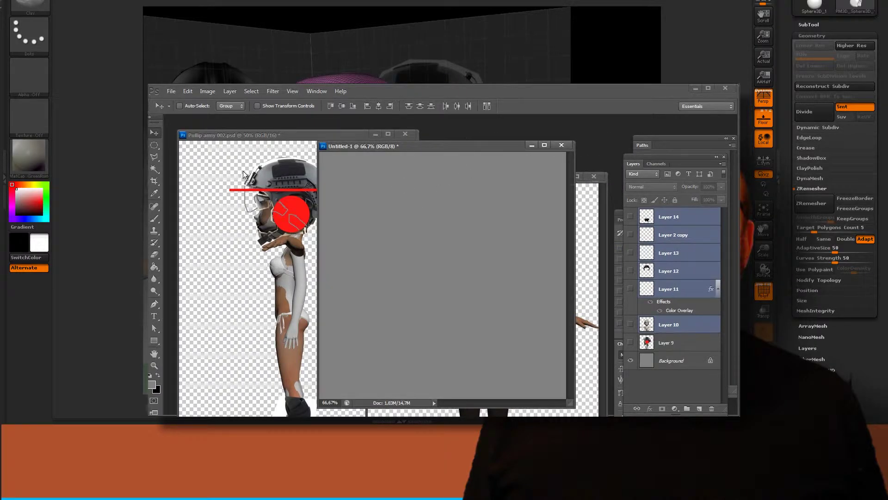
click(208, 91)
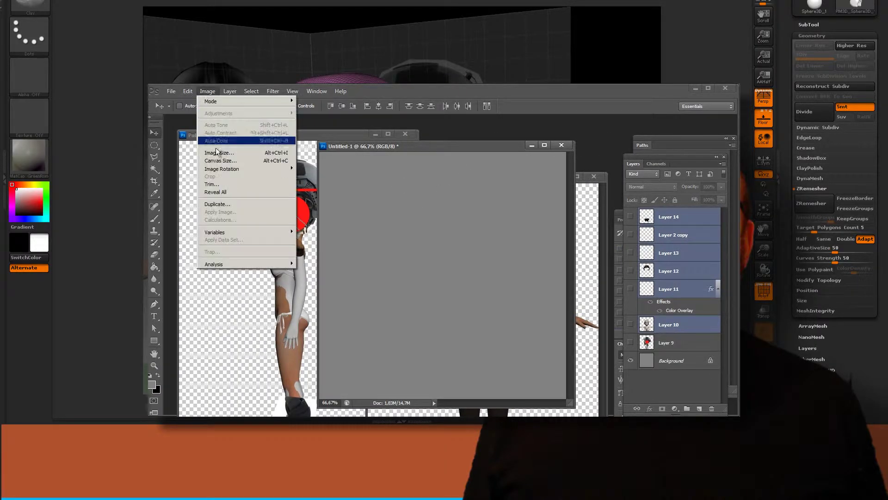
click(229, 154)
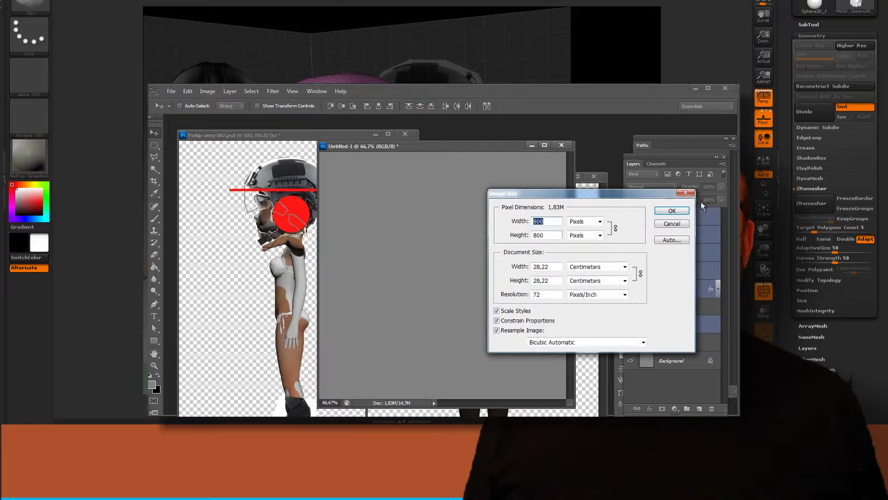
click(672, 211)
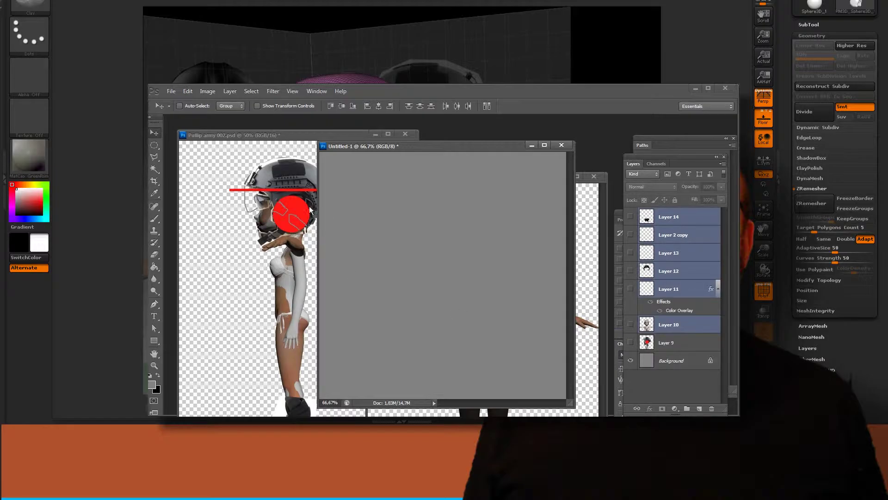
Step: Make the front-view layers from Layer 10 up to Layer 14 visible in Untitled-1, keeping side-view Layer 9 hidden
click(630, 343)
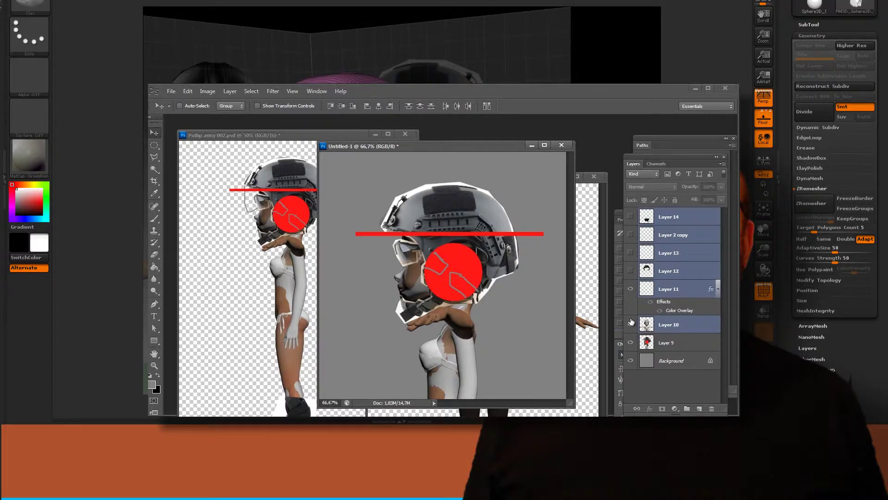
drag(631, 323, 631, 217)
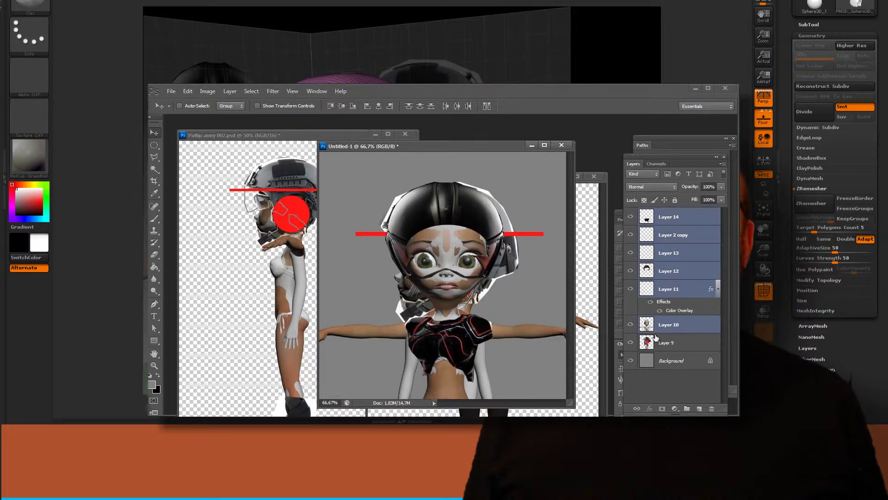
click(631, 342)
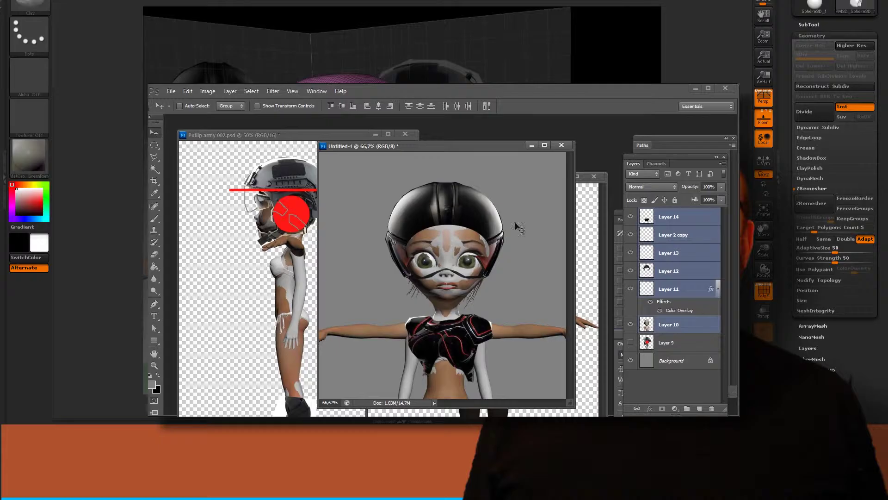
drag(489, 148, 430, 141)
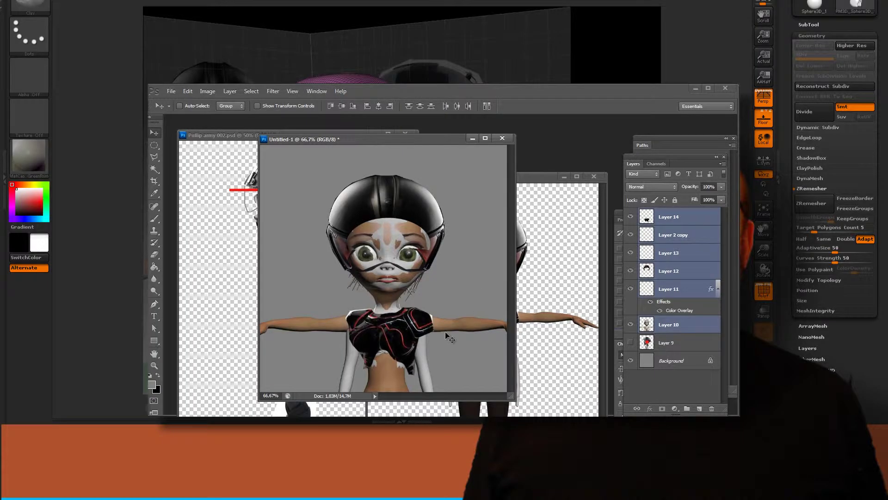
Step: Switch to ZBrush and preview the imported textures Pullip Helmet Front and Pullip Helmet Right
key(alt+Tab)
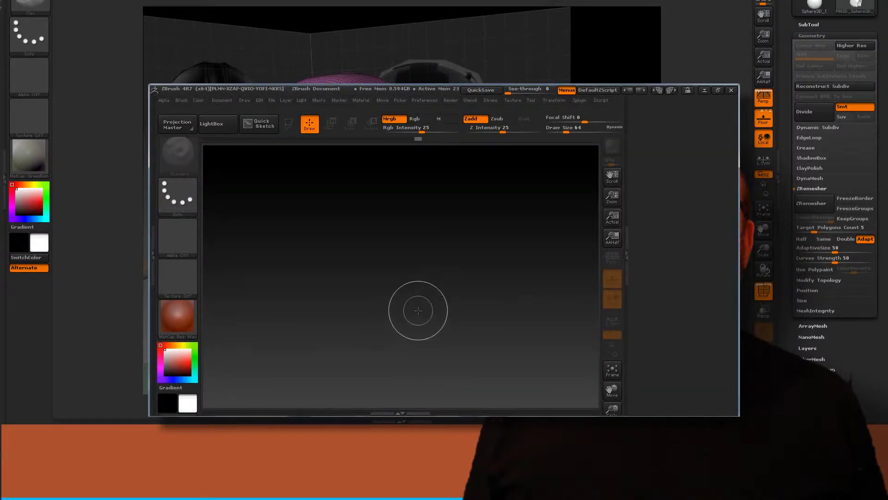
click(508, 99)
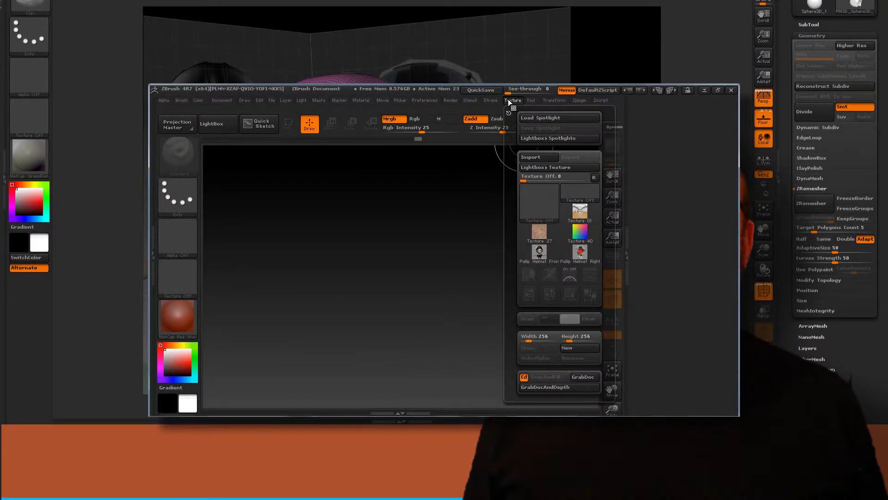
click(541, 255)
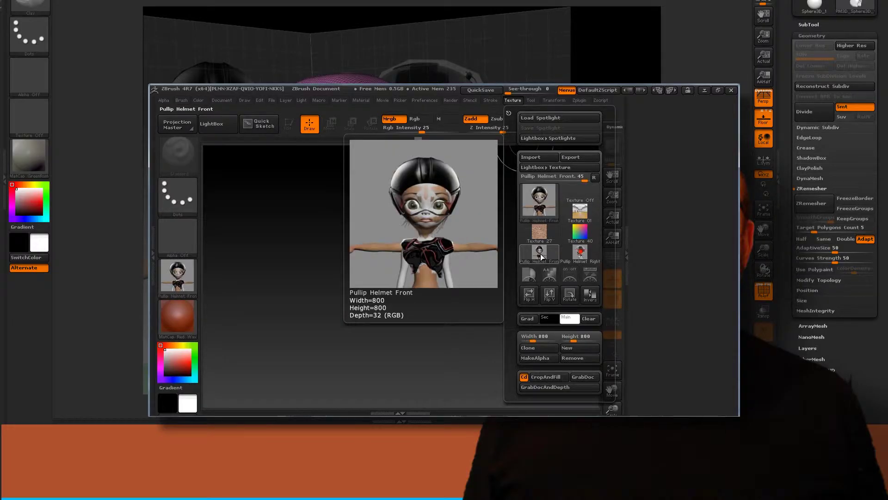
click(581, 253)
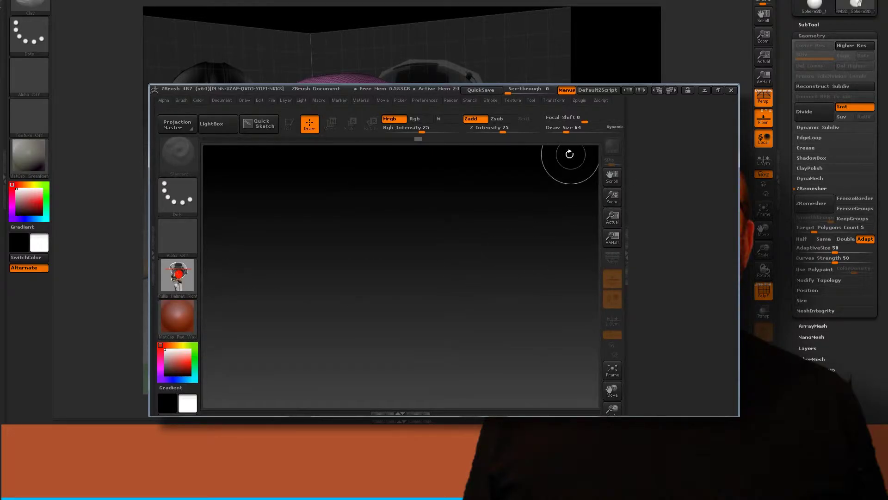
Step: Choose the Sphere3D mesh as the current tool and draw a sphere in the middle of the canvas
drag(703, 147, 697, 274)
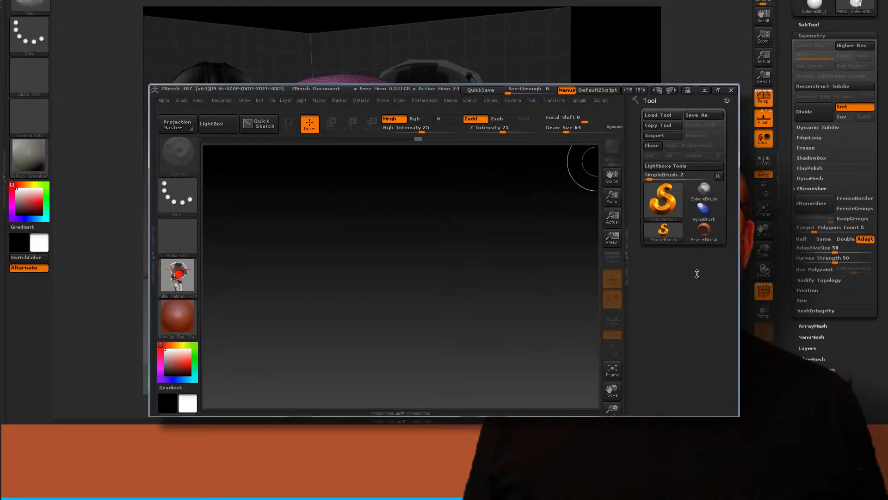
click(662, 194)
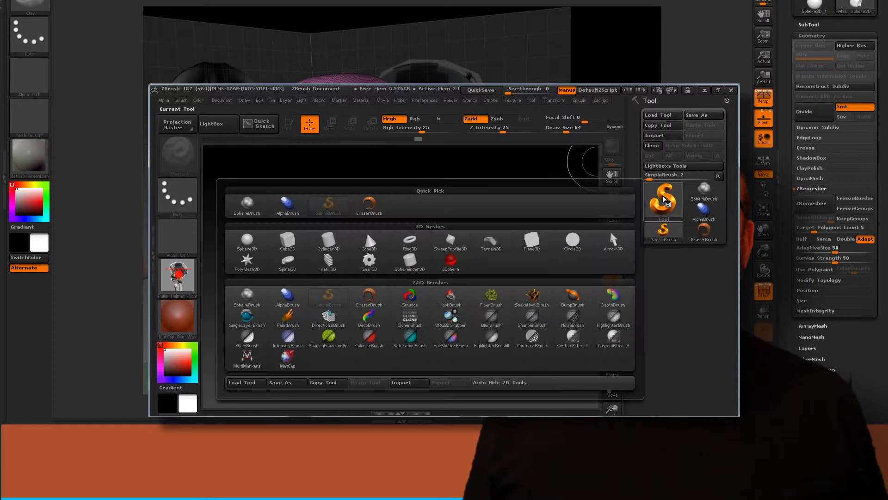
click(251, 242)
drag(407, 258, 415, 371)
key(t)
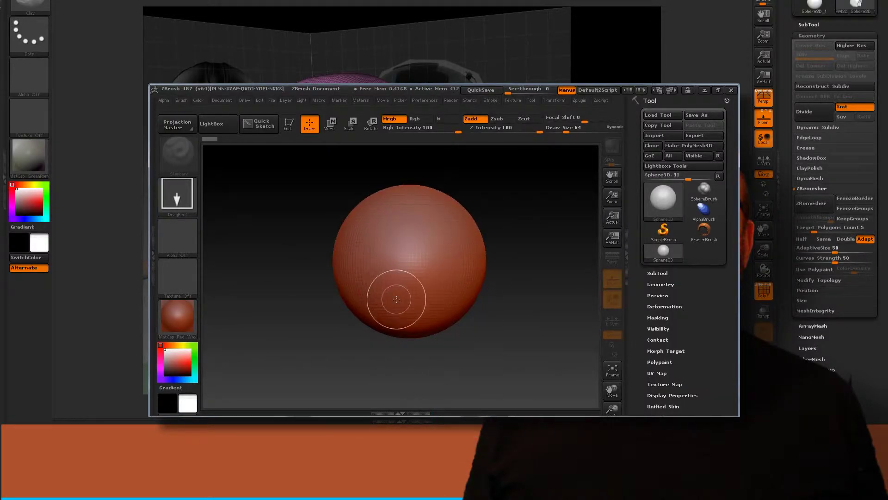
Step: Assign the MatCap Gray material to the sphere and enter Edit mode
click(177, 317)
click(277, 212)
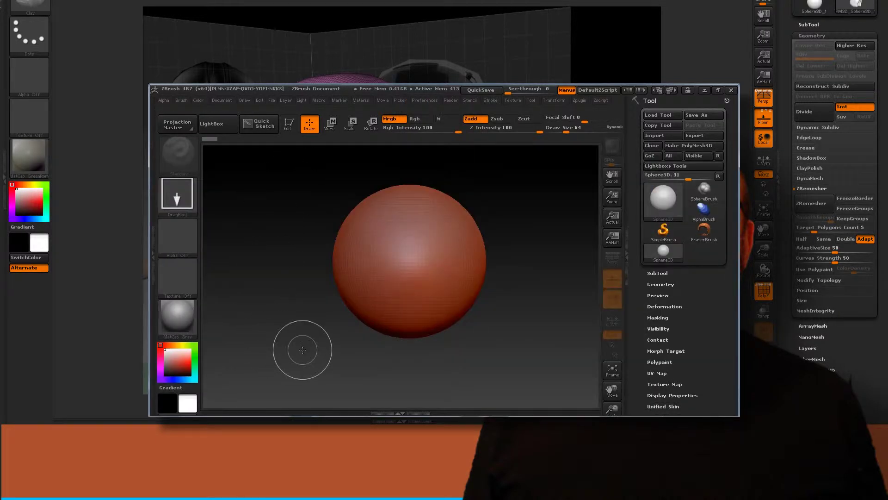
key(t)
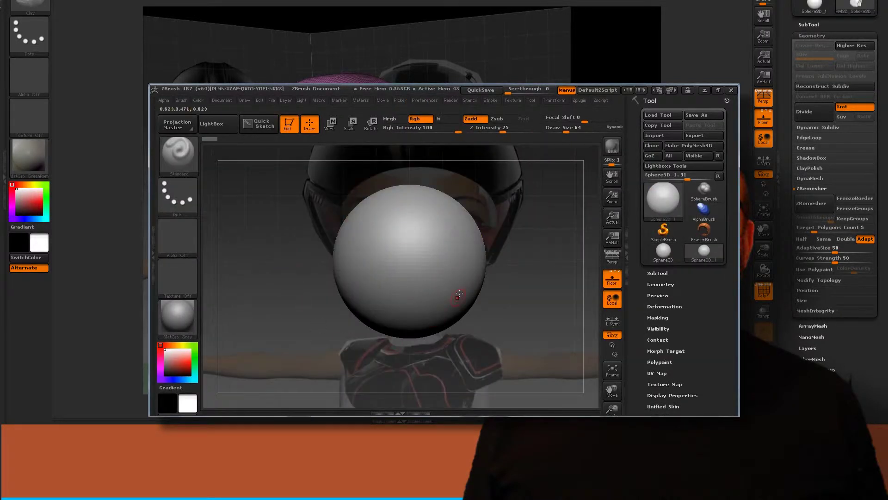
Step: Turn on perspective distortion and examine the sphere against the front and side reference planes from several angles
click(613, 259)
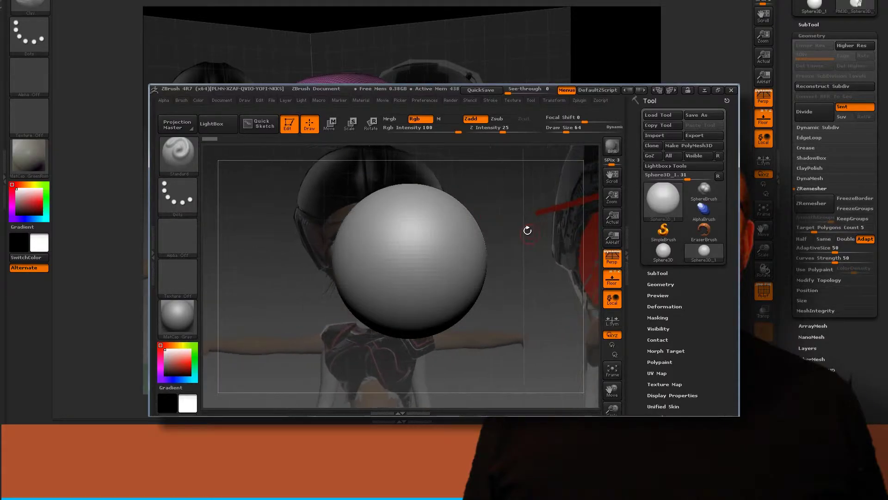
click(614, 372)
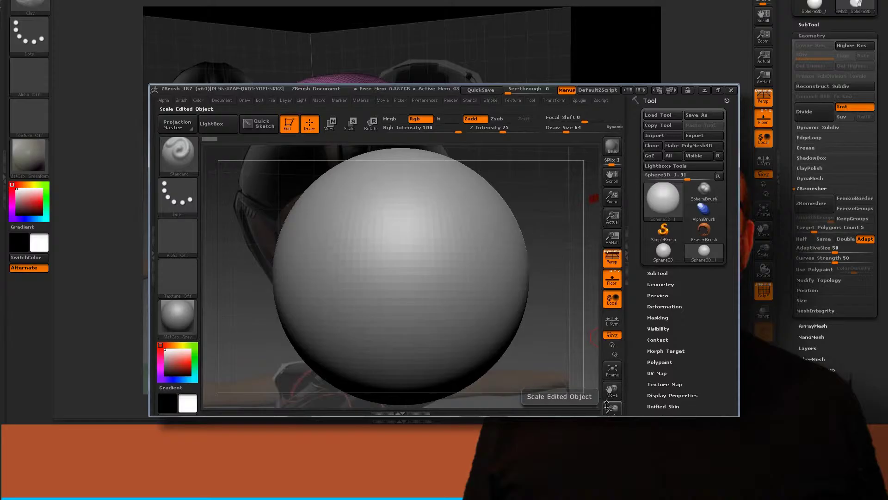
drag(612, 407, 580, 301)
drag(501, 250, 429, 253)
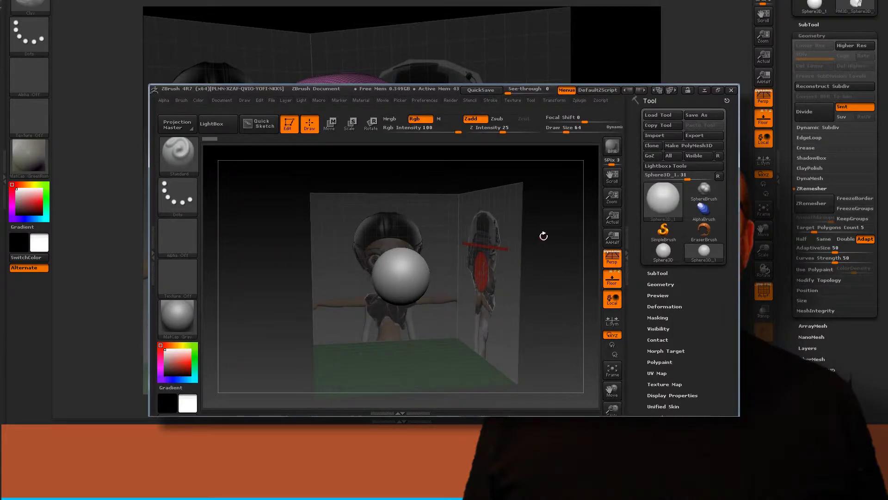
drag(550, 206, 545, 238)
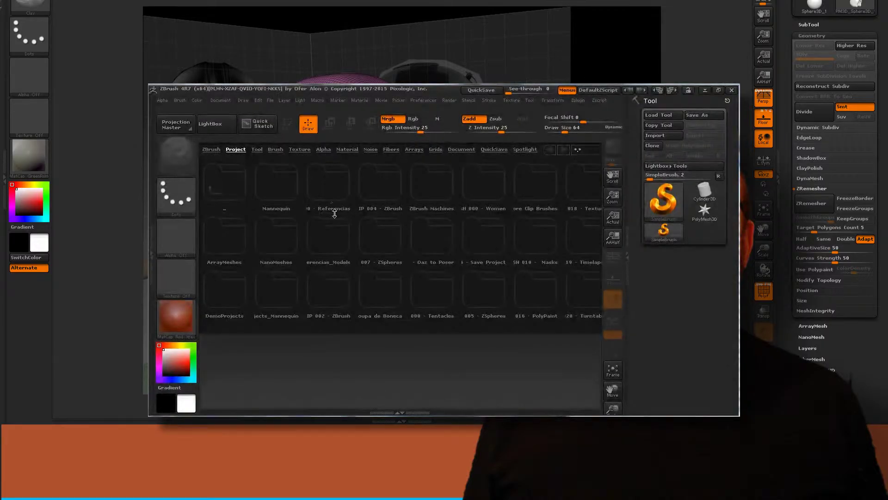
Step: Close LightBox in the fresh ZBrush session and draw a Sphere3D in the middle of the canvas
click(210, 123)
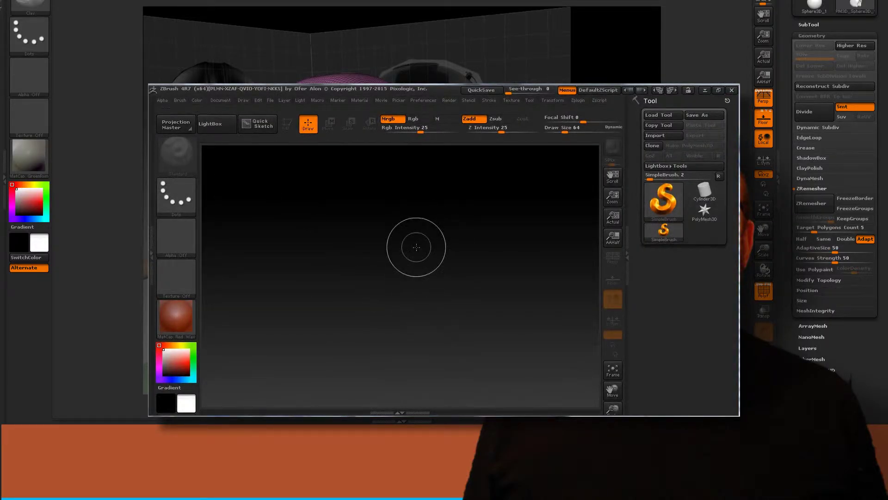
click(666, 197)
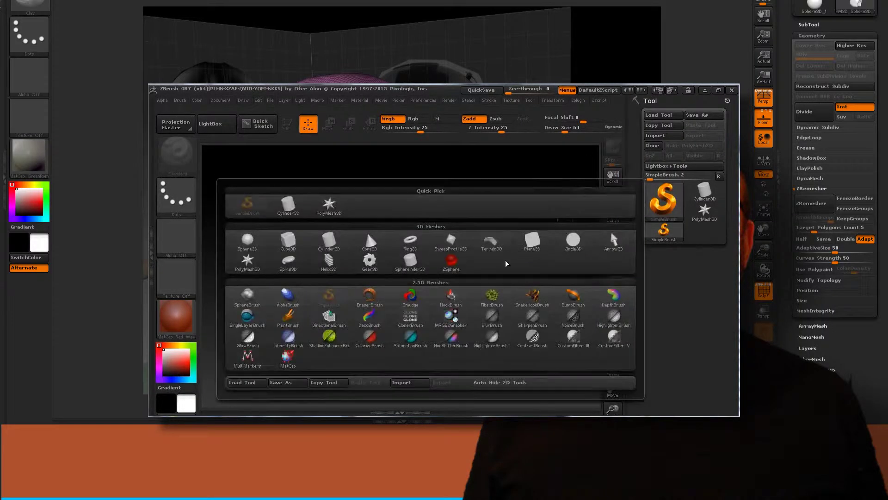
click(247, 240)
shift+drag(407, 272, 407, 371)
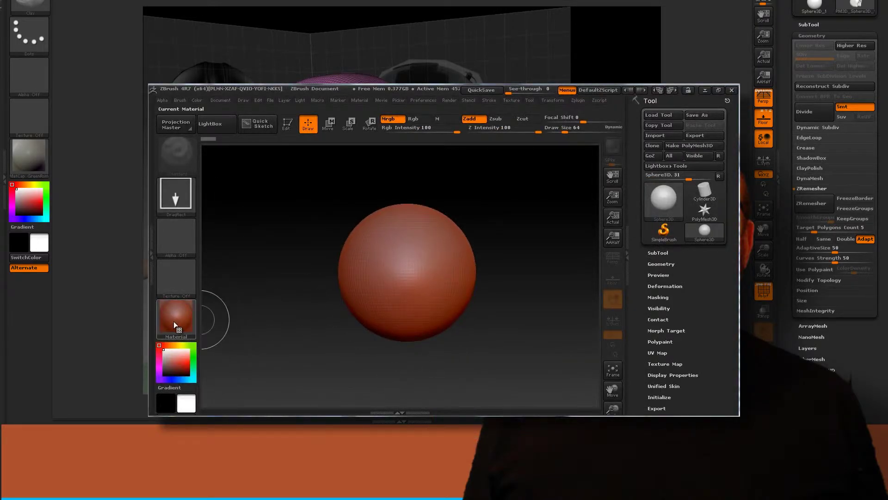
Step: Put the sphere into Edit mode and assign it the MatCap GreenRoma material, checking its polygon wireframe
click(175, 324)
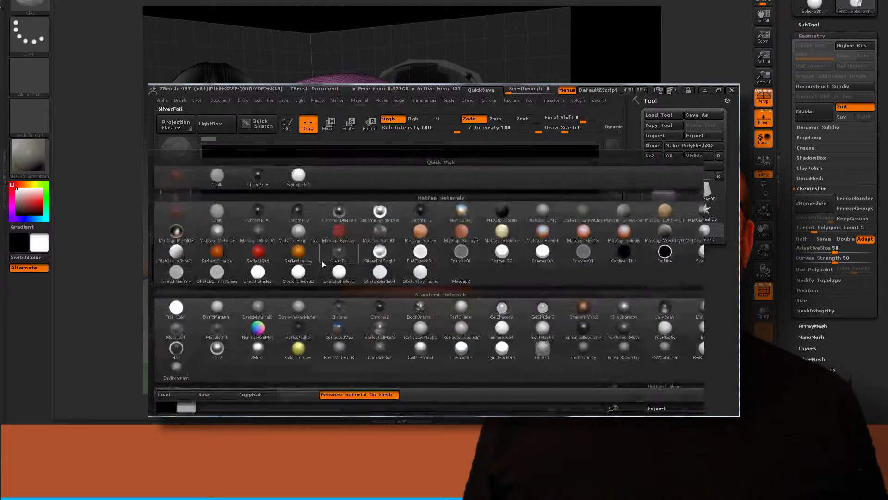
click(217, 176)
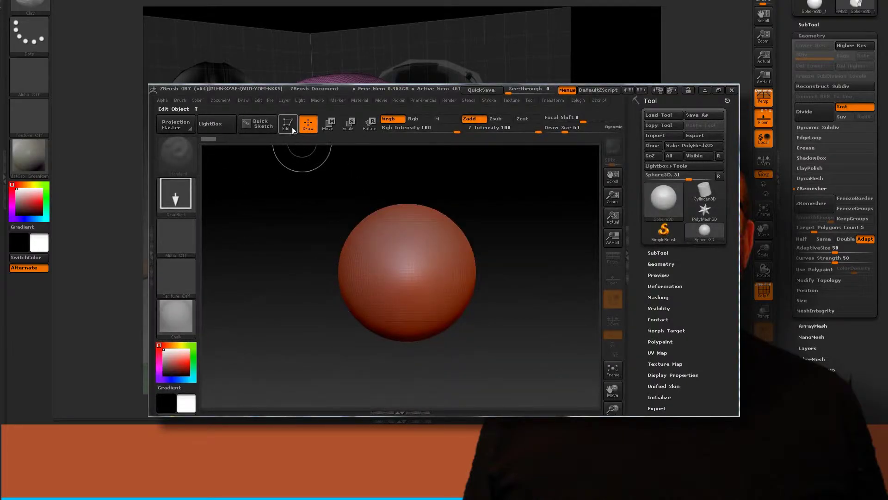
key(t)
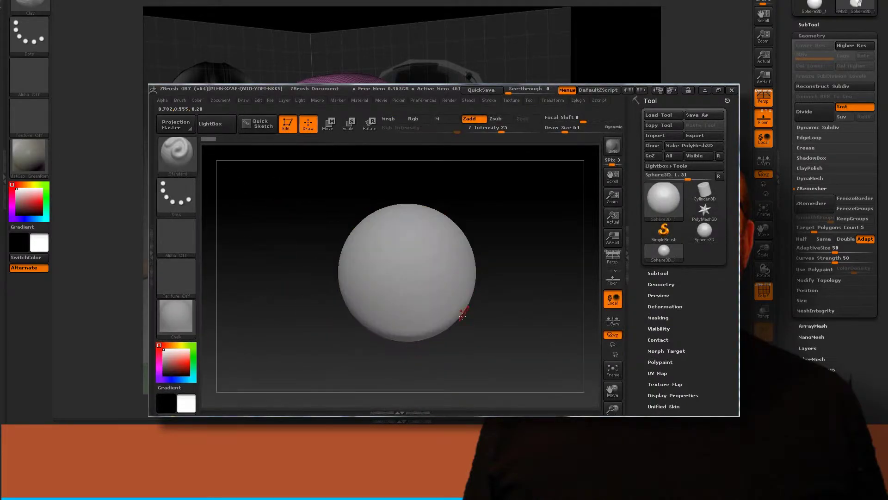
click(179, 324)
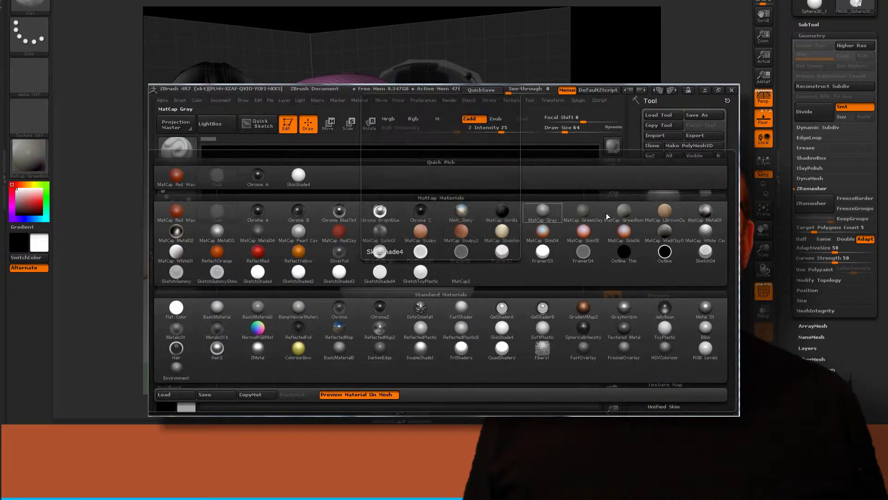
click(627, 213)
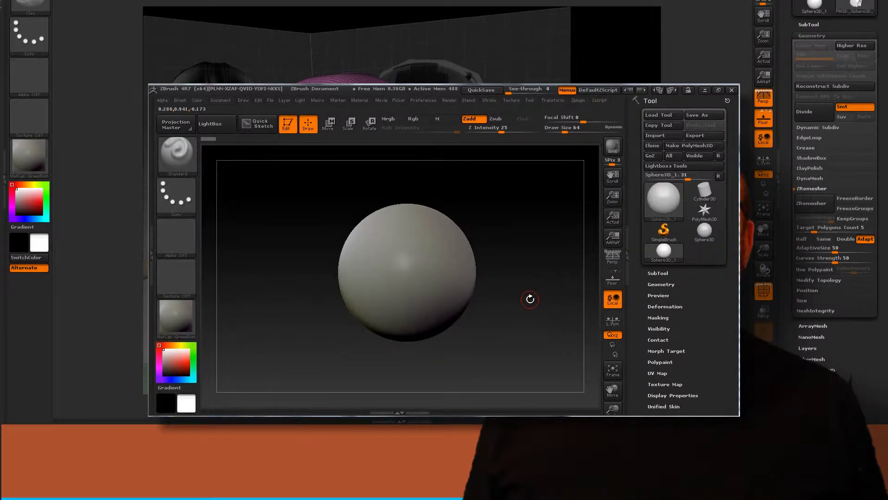
key(shift+f)
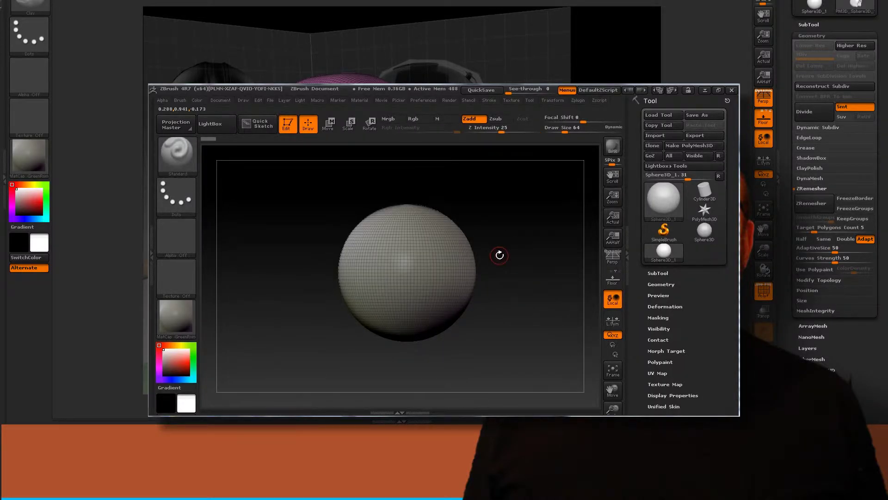
key(shift+f)
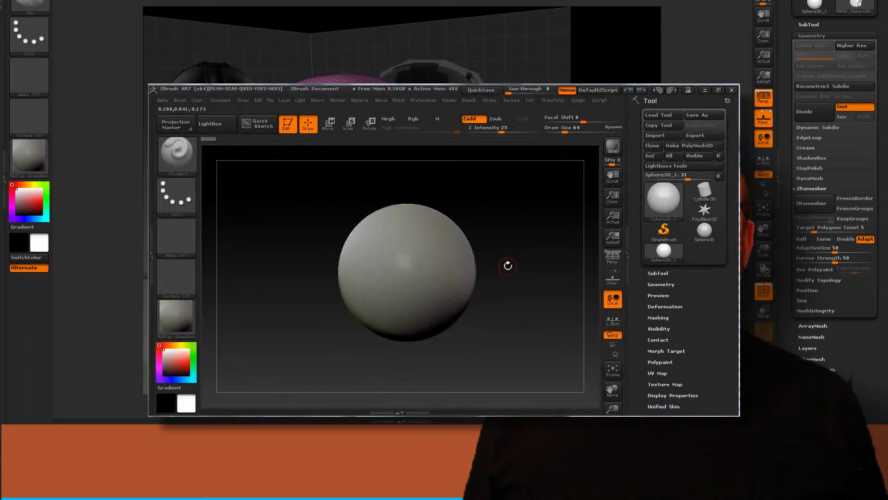
Step: Import the Pullip Helmet Front image as a texture from the helmet folder inside PULLIP 000 - Referencias on drive F
click(512, 100)
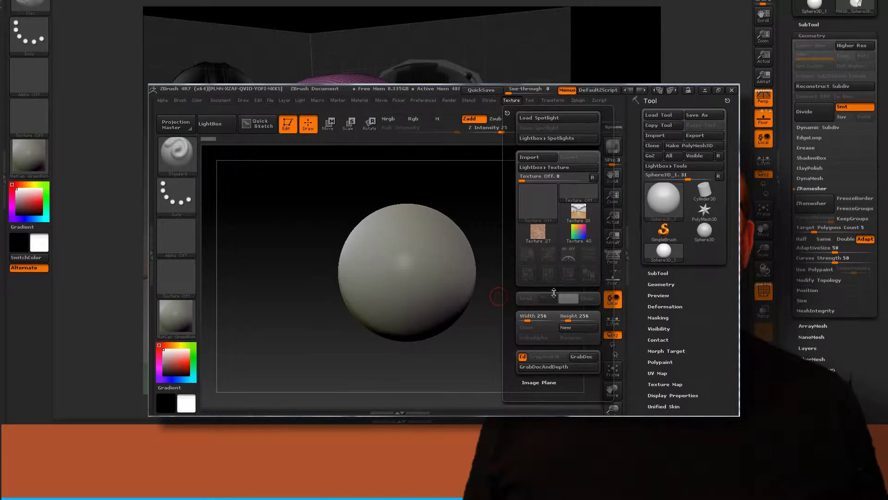
click(530, 158)
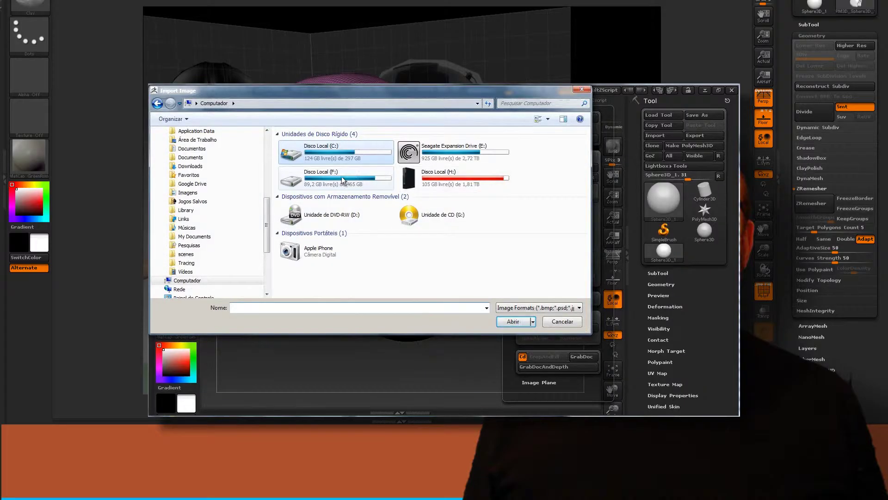
double_click(342, 180)
double_click(522, 202)
double_click(320, 267)
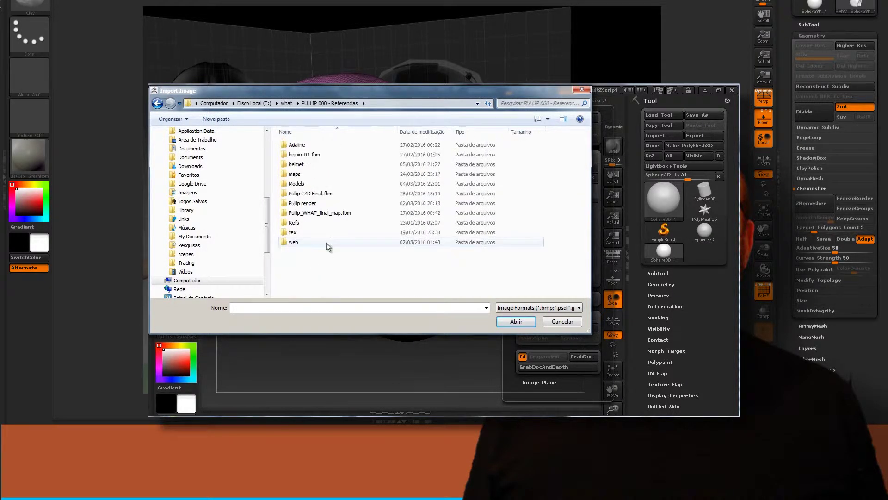
double_click(296, 165)
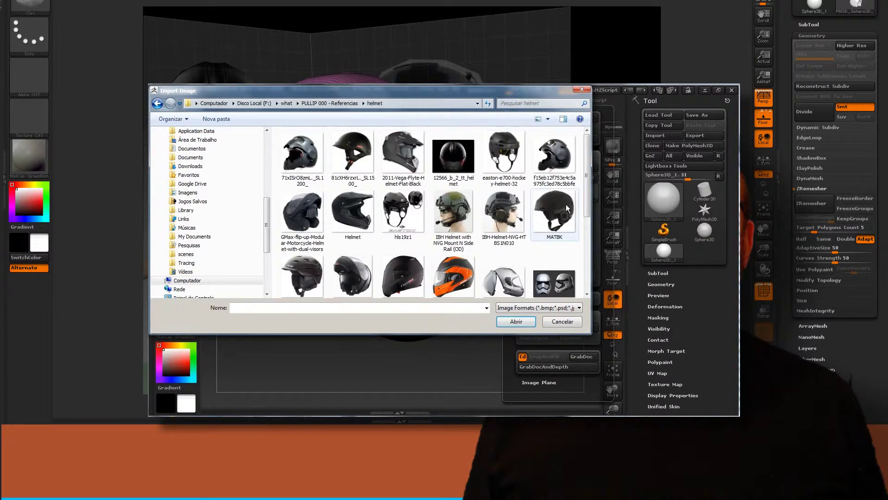
scroll(588, 179, down, 3)
drag(587, 179, 584, 257)
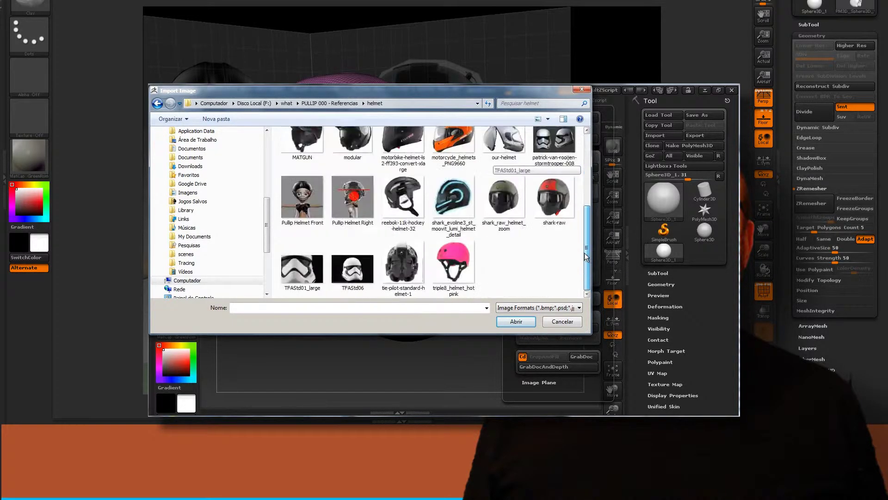
click(301, 199)
click(514, 321)
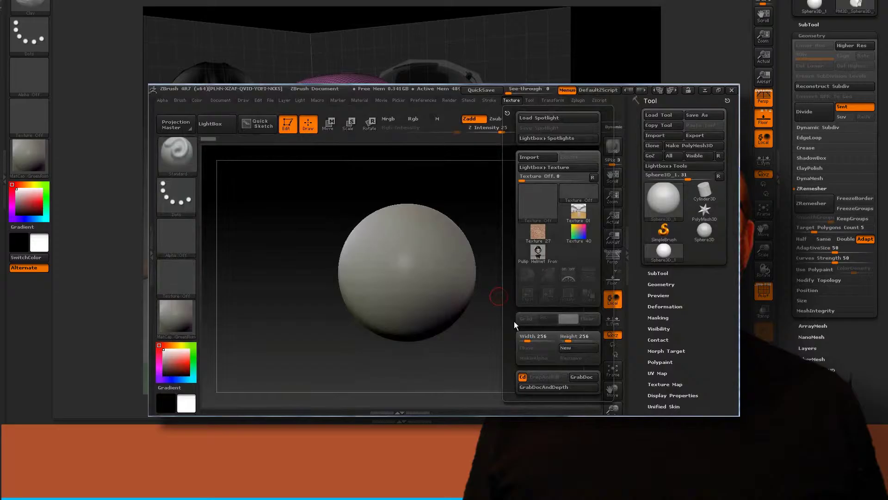
Step: Import the Pullip Helmet Right image from the helmet folder as a second texture
click(538, 159)
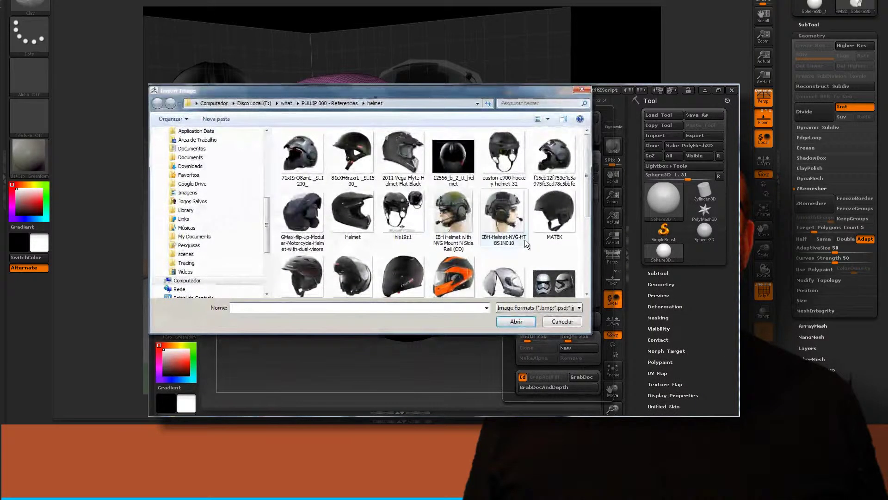
scroll(587, 291, down, 5)
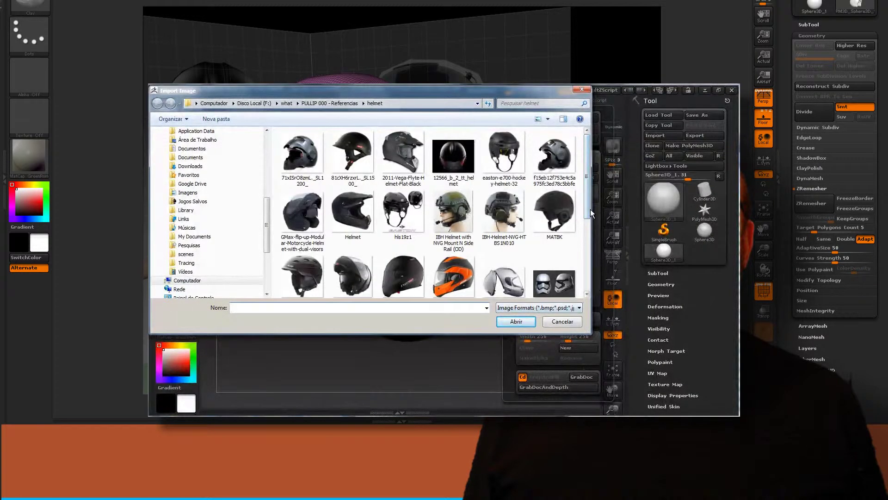
click(353, 196)
click(515, 321)
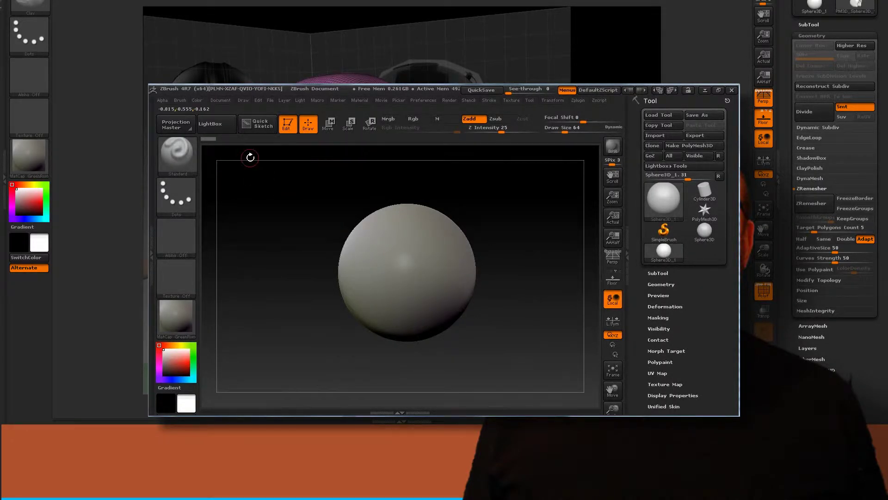
Step: Turn on the floor grid and perspective distortion for the sphere's view
click(241, 100)
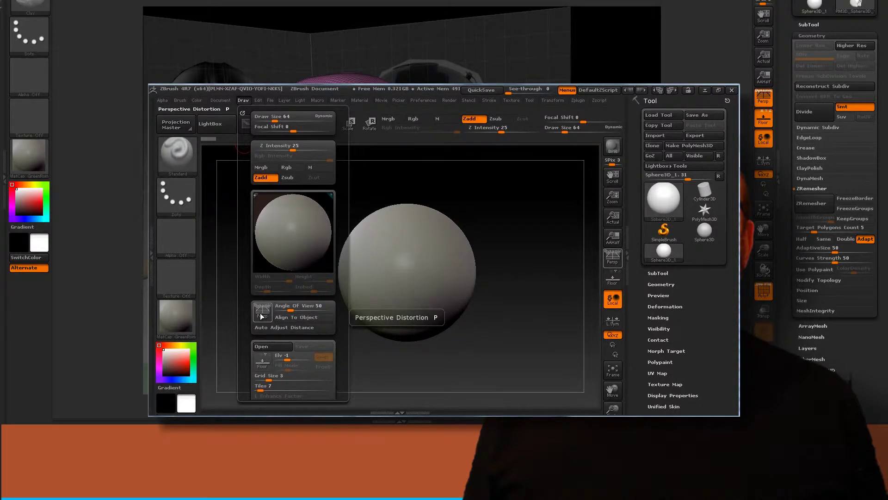
click(263, 361)
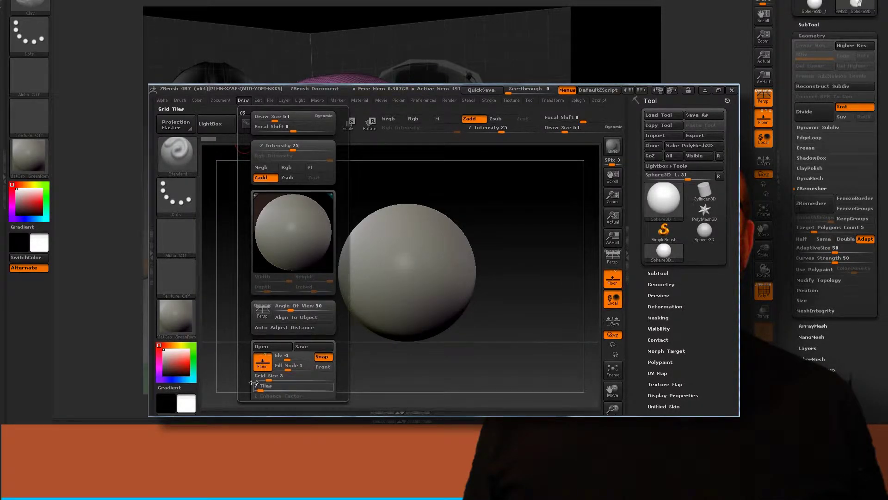
click(262, 310)
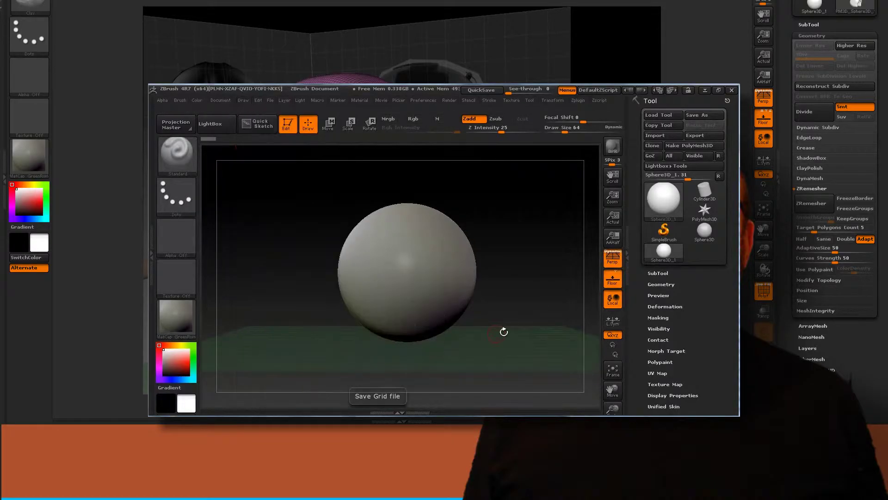
drag(495, 207, 494, 222)
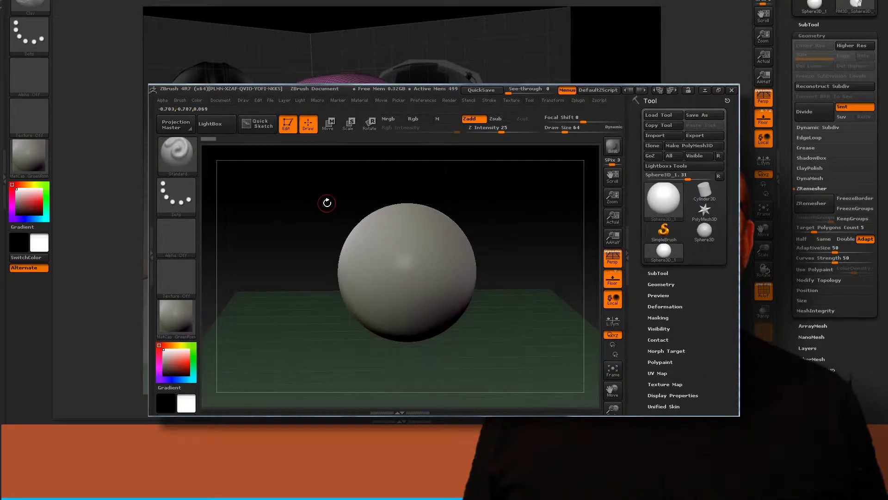
Step: Assign the Pullip Helmet Front texture to Map1 of the Front-Back grid plane
click(243, 100)
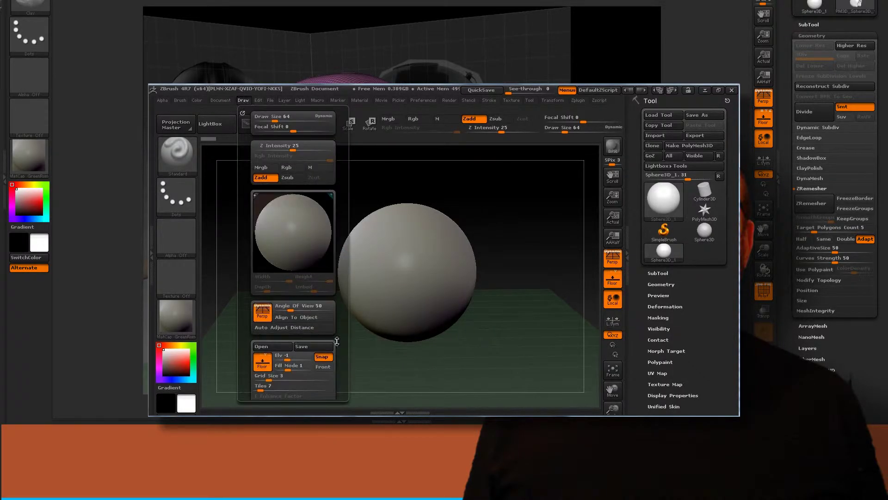
drag(340, 348, 338, 279)
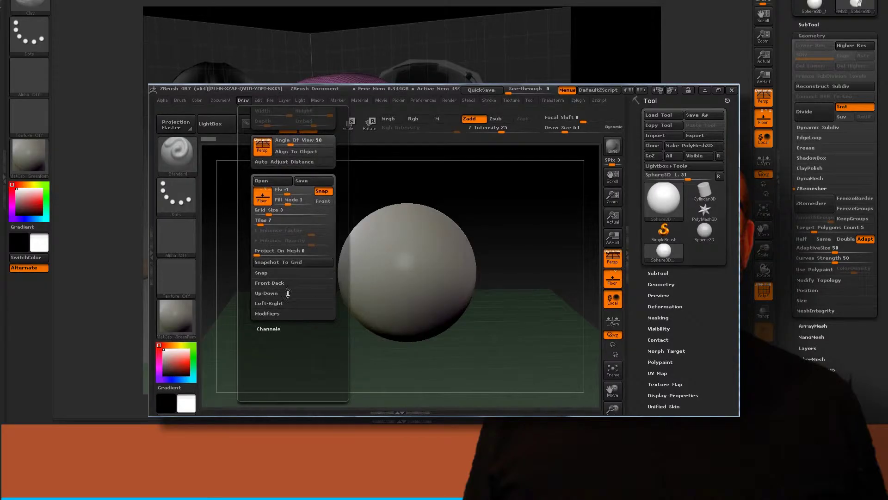
click(272, 284)
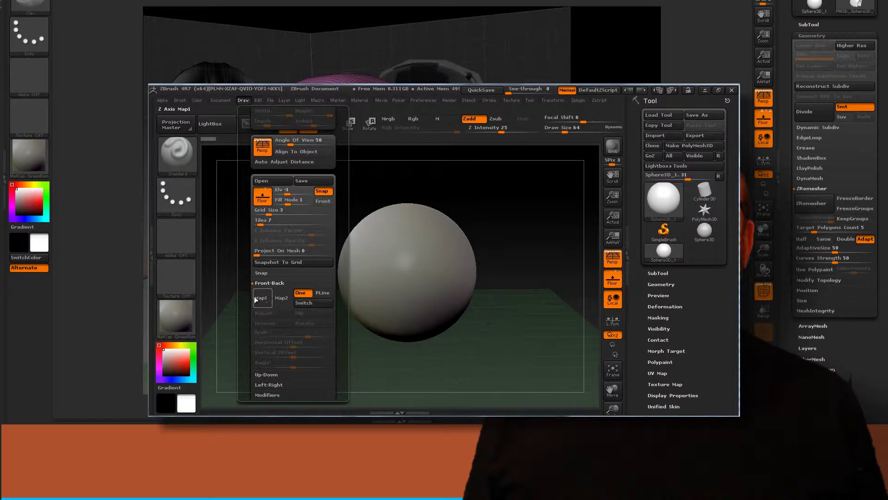
click(262, 299)
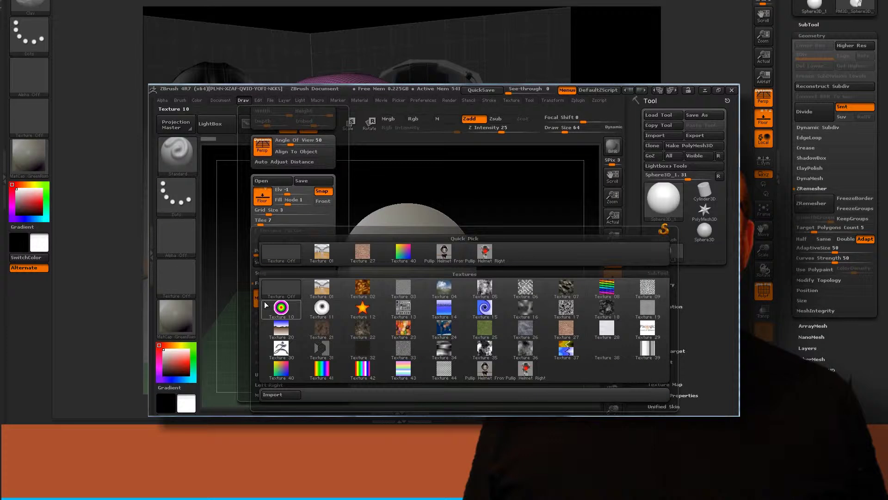
click(444, 256)
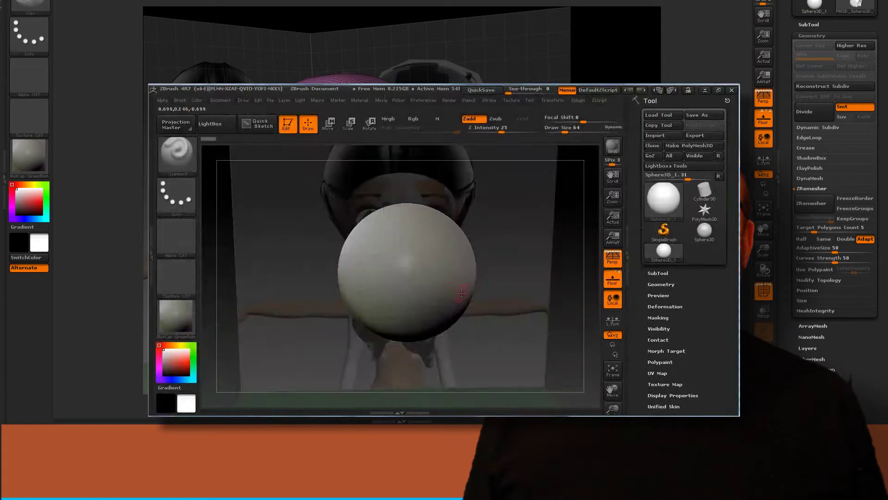
Step: Examine the front reference plane around the sphere from several angles and review the Front-Back map settings
drag(560, 242, 563, 218)
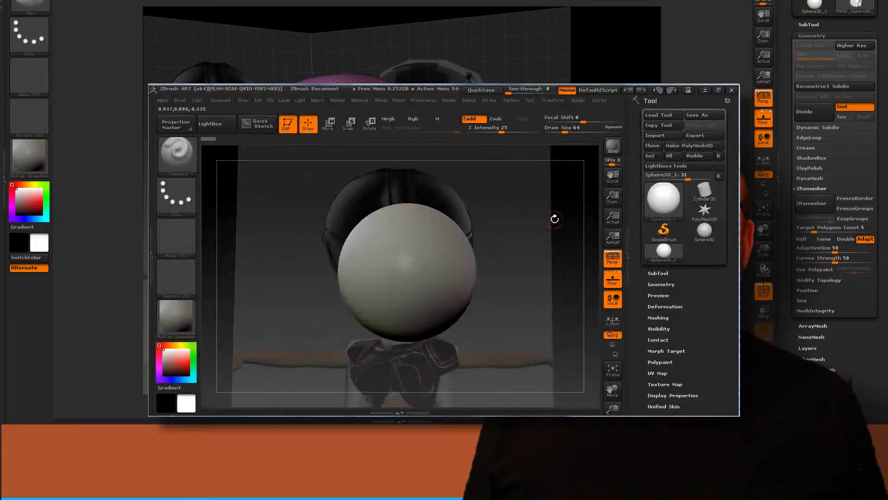
click(613, 380)
drag(611, 383, 612, 382)
mouse_move(553, 267)
mouse_down()
mouse_move(515, 277)
mouse_move(455, 264)
mouse_move(565, 245)
mouse_move(553, 274)
mouse_up()
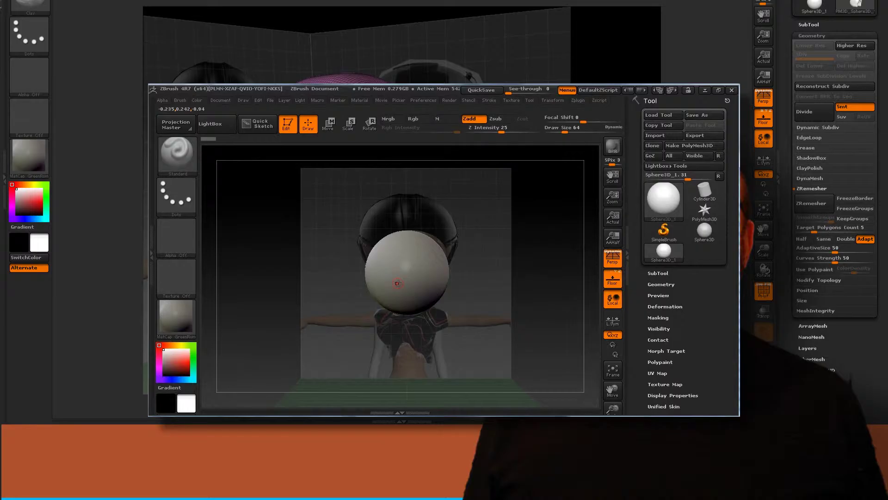
click(244, 101)
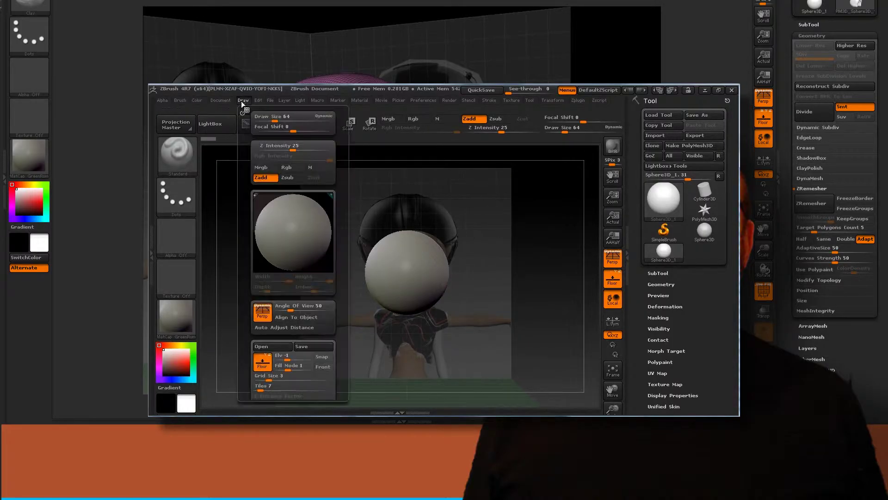
scroll(335, 295, down, 5)
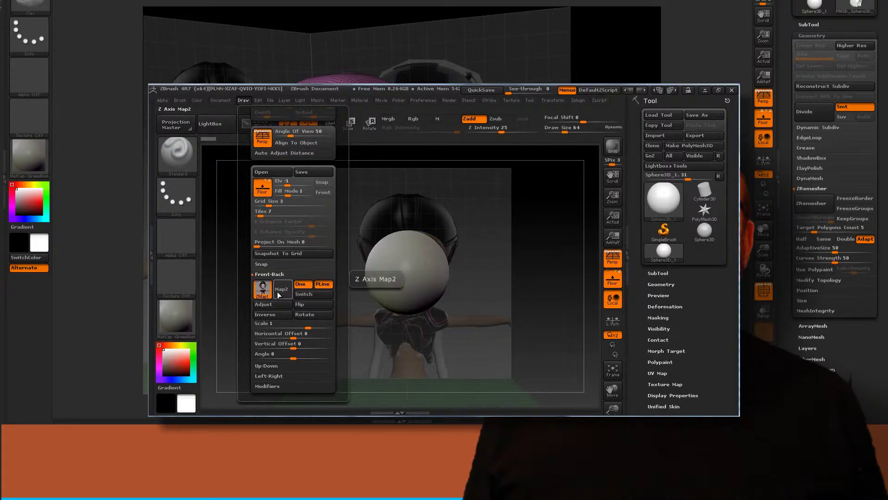
drag(542, 268, 453, 276)
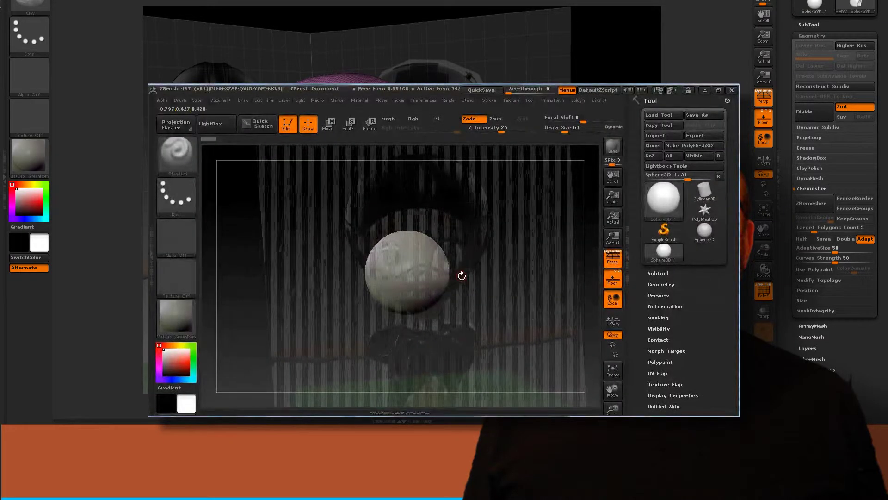
drag(241, 286, 495, 295)
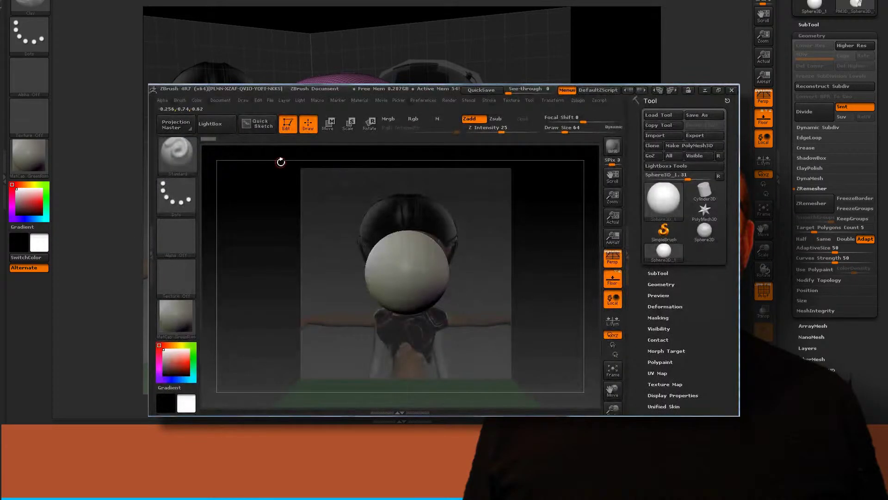
Step: Assign the Pullip Helmet Right texture to Map1 of the Left-Right grid plane
click(241, 100)
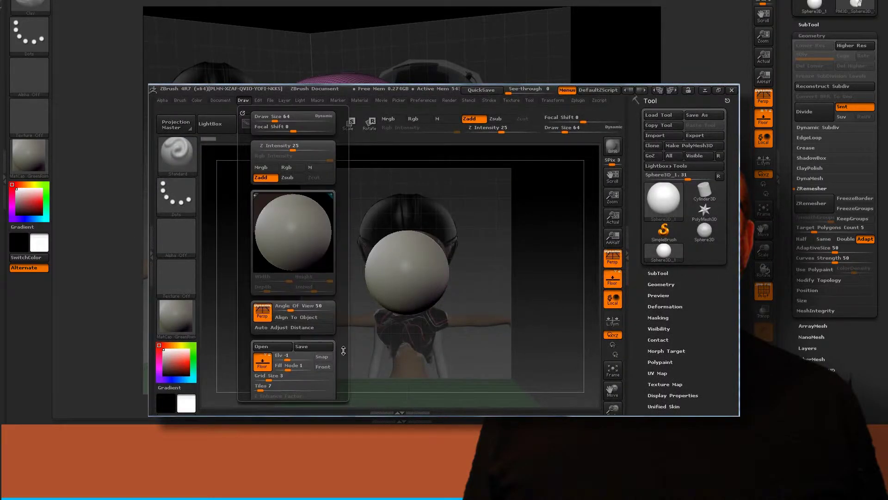
scroll(343, 350, down, 10)
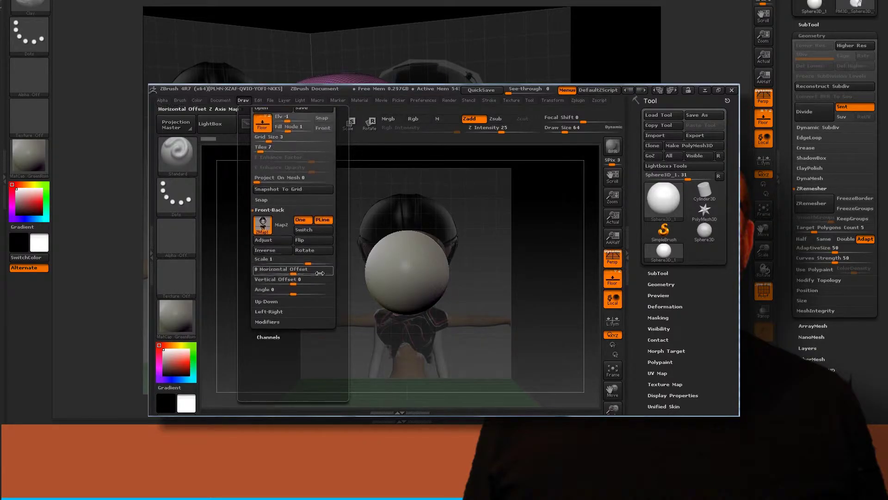
click(277, 313)
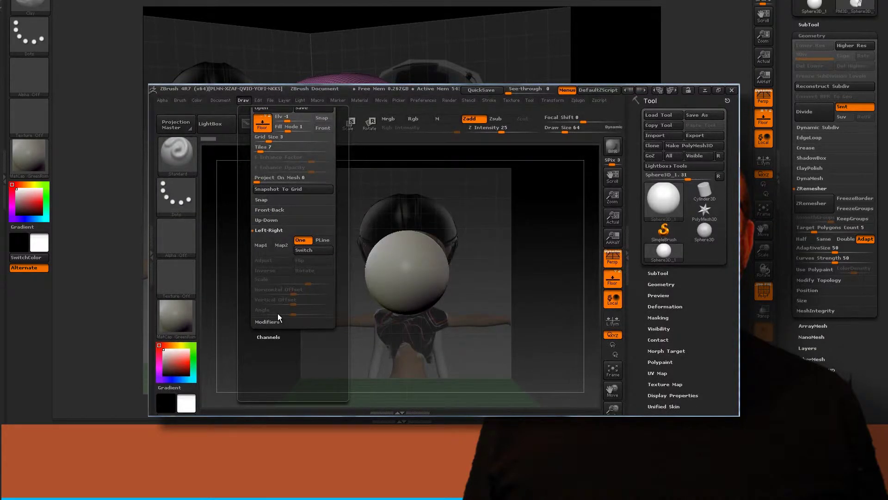
click(259, 242)
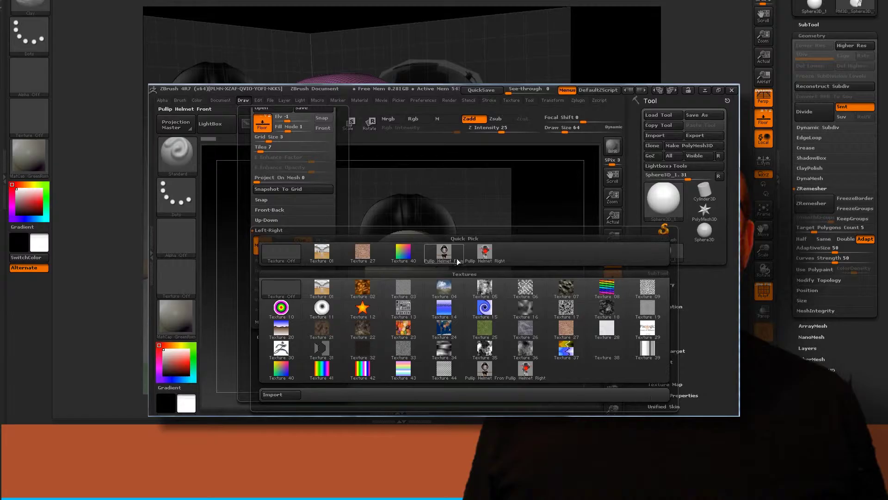
click(484, 255)
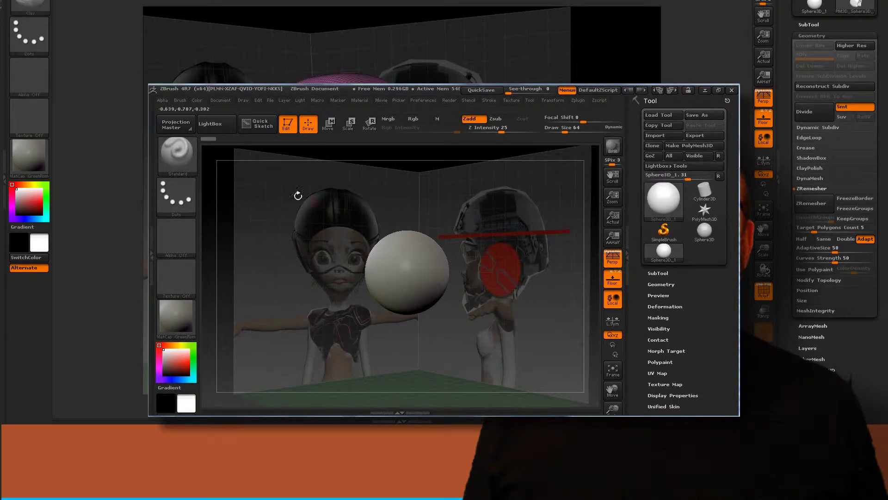
Step: Flip the side reference image on the Left-Right plane and return the sphere to a front view
click(239, 100)
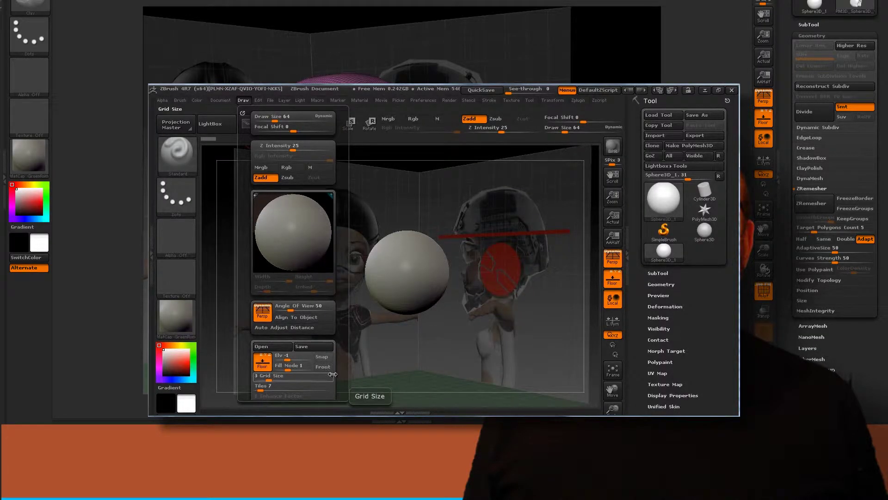
scroll(334, 342, down, 5)
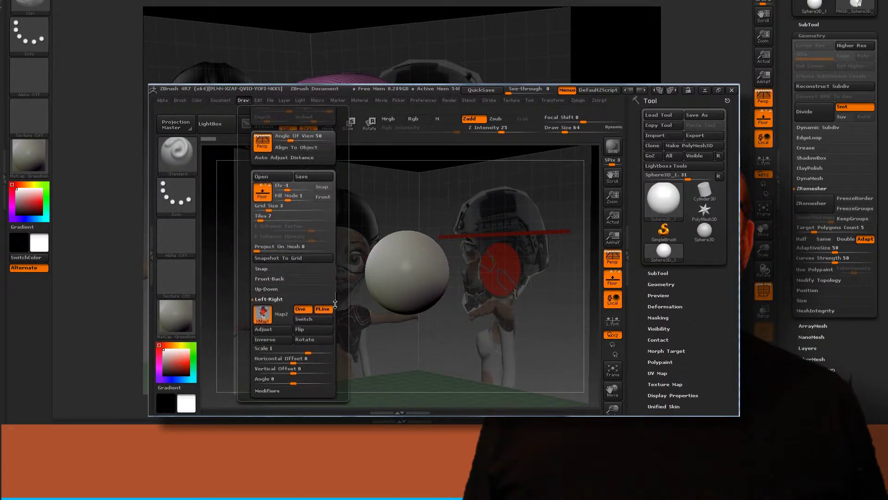
click(313, 334)
mouse_move(592, 237)
mouse_down()
mouse_move(517, 244)
mouse_move(589, 238)
mouse_move(582, 241)
mouse_up()
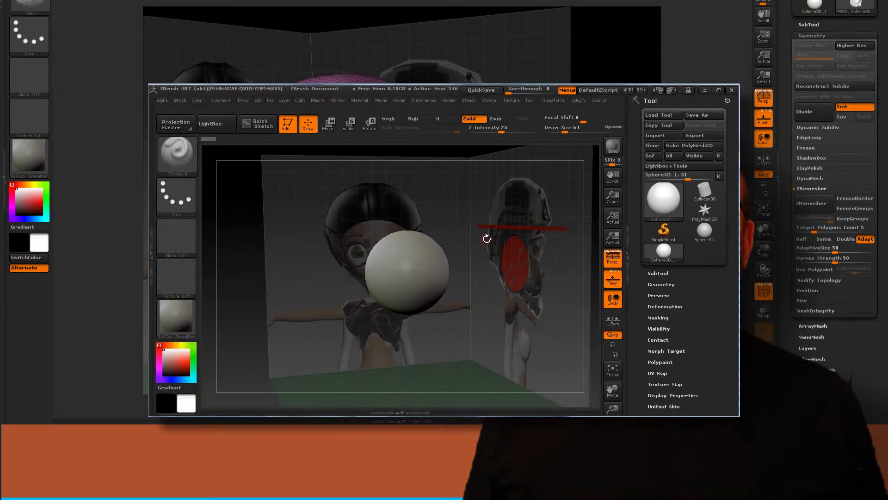
shift+drag(529, 251, 512, 248)
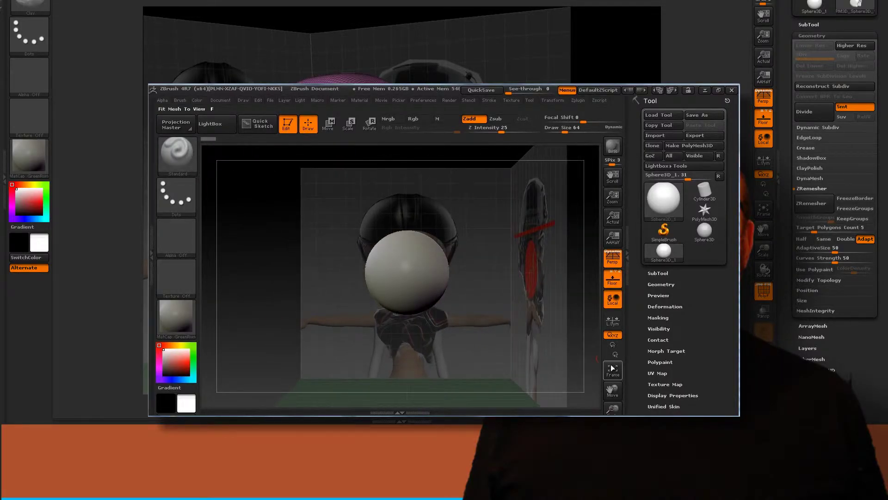
Step: Choose the Move brush and set its draw size to 451
click(173, 157)
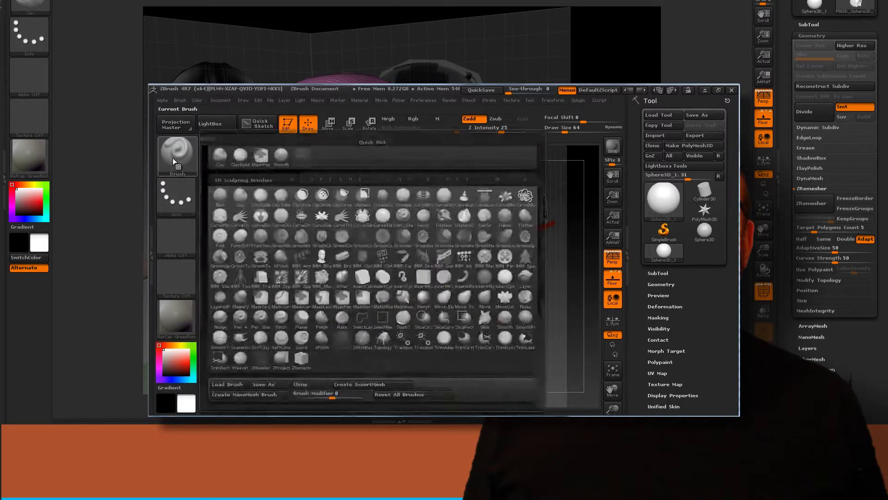
click(172, 147)
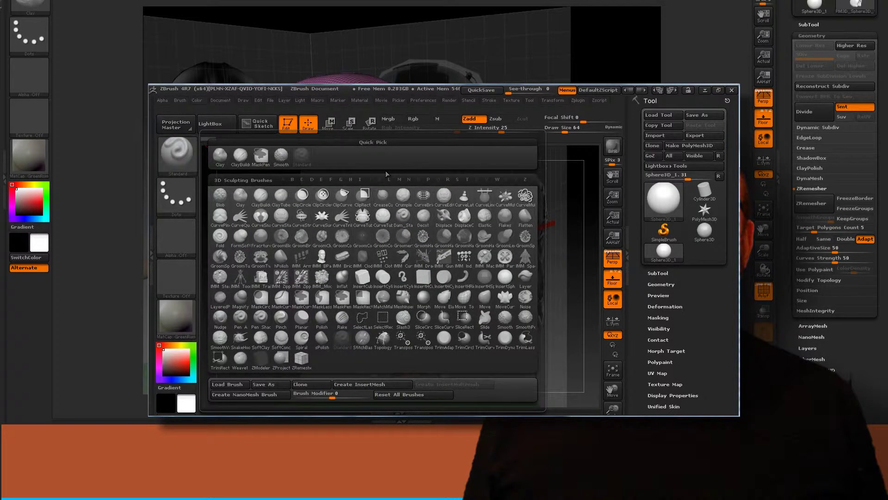
click(484, 298)
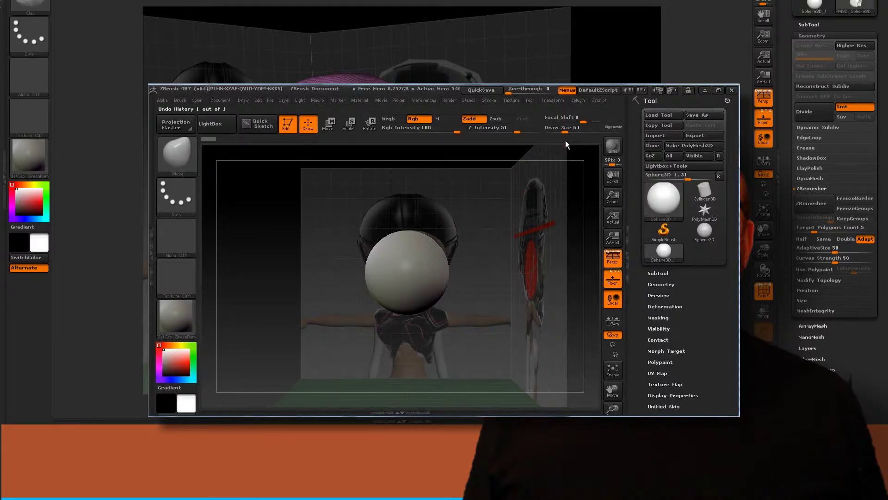
drag(566, 132, 577, 132)
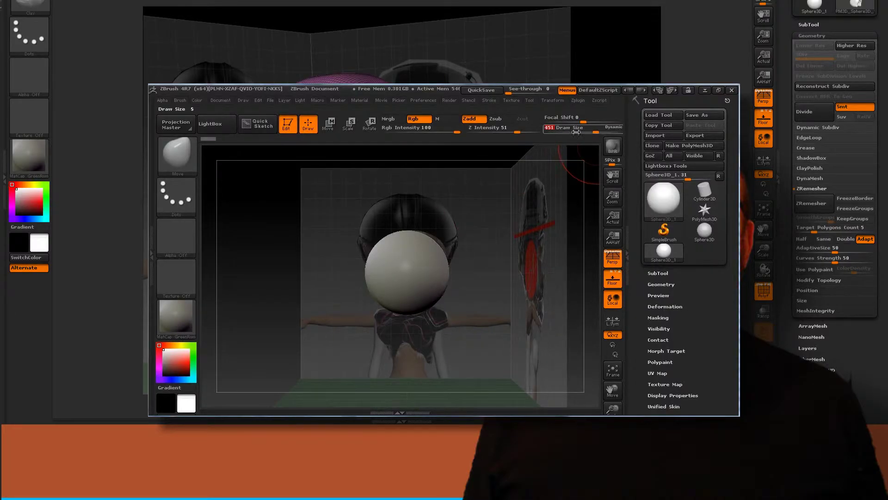
Step: Convert the sphere primitive to a PolyMesh3D and turn on X symmetry for sculpting
click(429, 239)
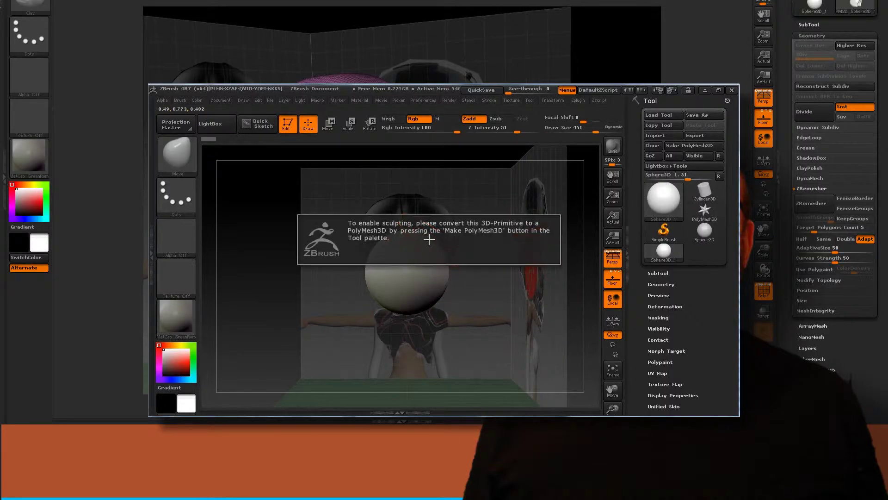
click(687, 147)
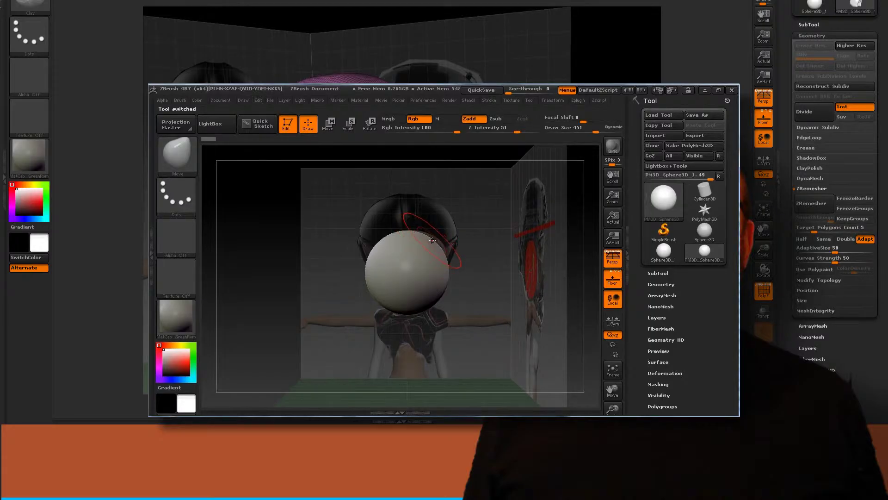
key(x)
Step: Pull the sphere's upper sides out to the helmet's front outline and push its lower middle up into a face opening
mouse_move(435, 238)
mouse_down()
mouse_move(407, 211)
mouse_move(451, 219)
mouse_move(420, 199)
mouse_move(448, 217)
mouse_move(454, 208)
mouse_move(430, 203)
mouse_up()
drag(441, 295, 435, 280)
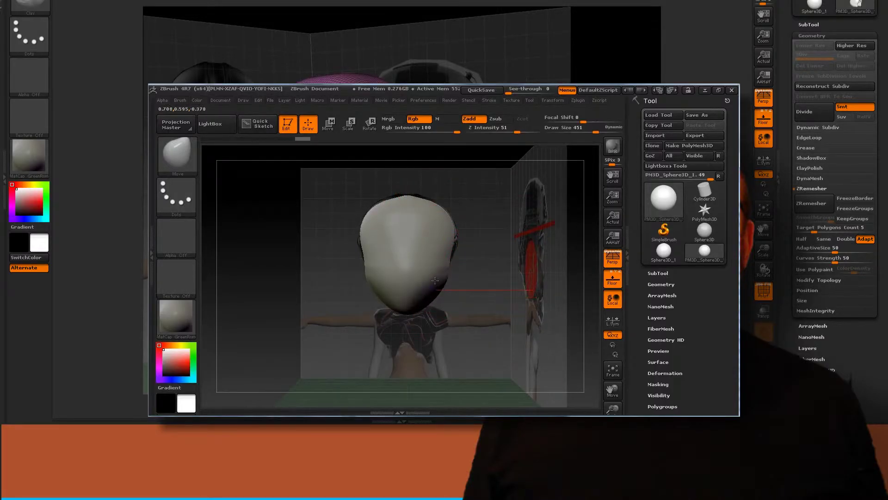
mouse_move(409, 309)
mouse_down()
mouse_move(404, 259)
mouse_move(417, 236)
mouse_up()
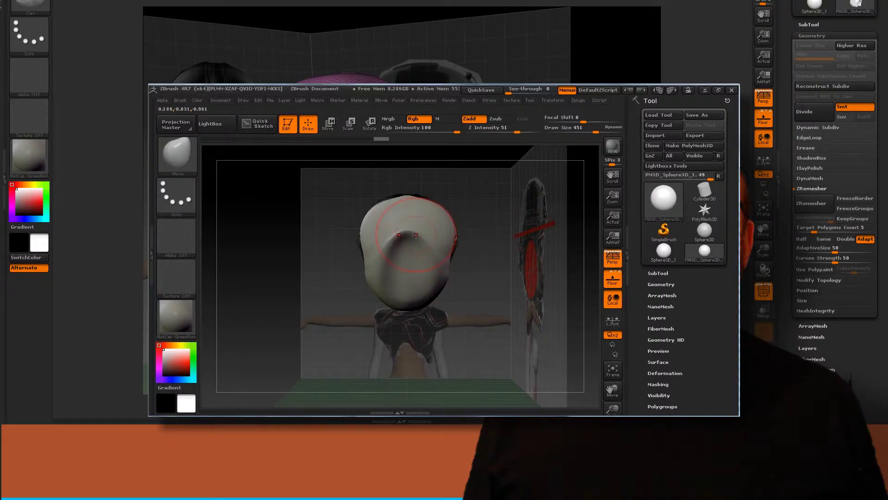
drag(408, 275, 412, 260)
Step: From the side, pull the top, front and back of the mesh out to the helmet outline of the side reference
drag(484, 269, 515, 258)
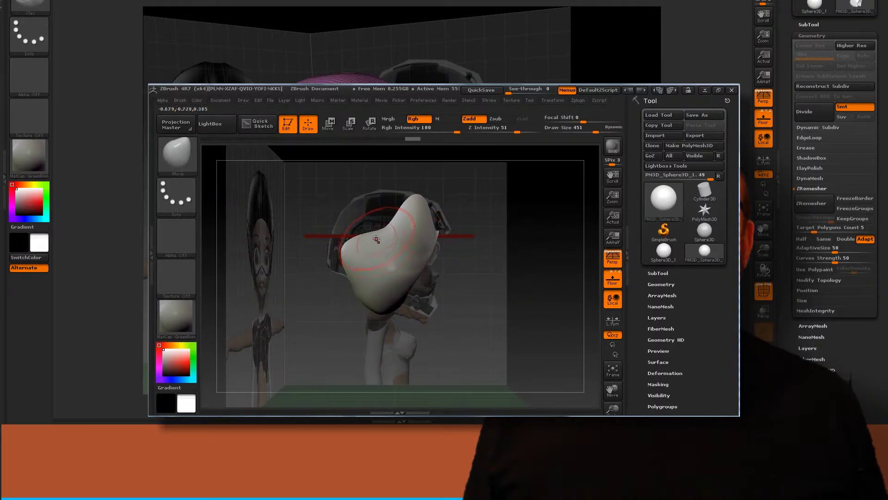
drag(376, 235, 344, 201)
drag(396, 224, 363, 202)
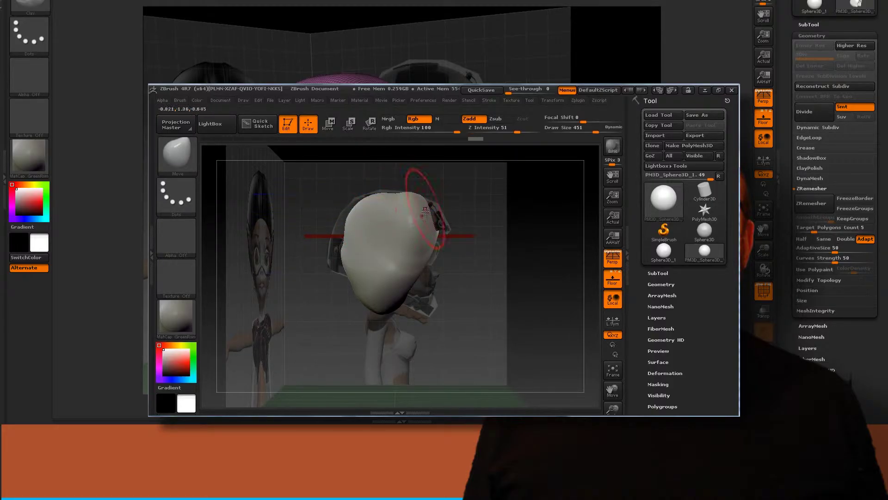
drag(431, 220, 441, 216)
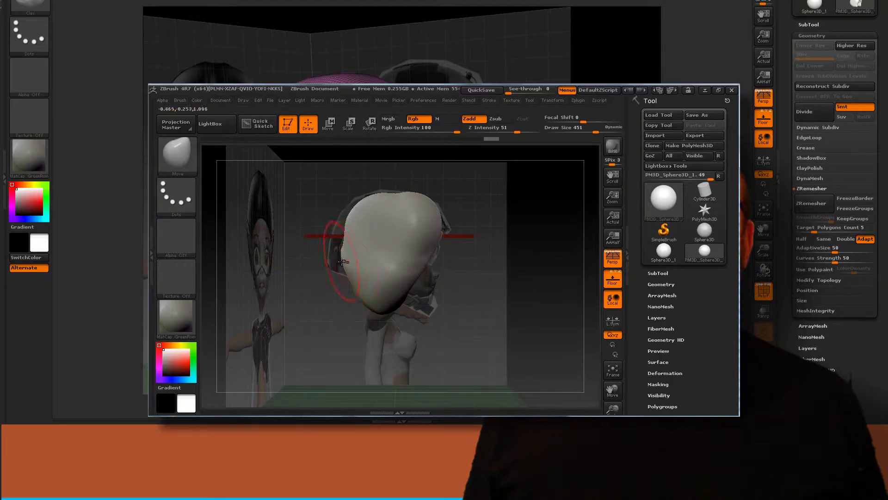
drag(346, 252, 319, 245)
mouse_move(368, 213)
mouse_down()
mouse_move(351, 201)
mouse_move(392, 194)
mouse_up()
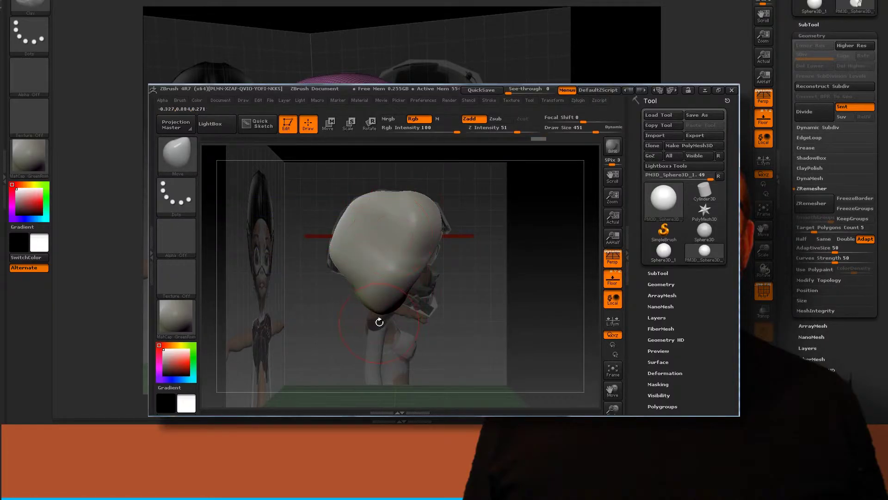
Step: Push the pointed lower part of the helmet upward and reshape its bottom edge and face opening from several angles
mouse_move(377, 313)
mouse_down()
mouse_move(382, 279)
mouse_move(436, 309)
mouse_up()
mouse_move(503, 259)
mouse_down()
mouse_move(430, 255)
mouse_move(437, 248)
mouse_move(416, 233)
mouse_up()
drag(550, 195, 502, 243)
mouse_move(459, 300)
mouse_down()
mouse_move(476, 280)
mouse_move(527, 289)
mouse_up()
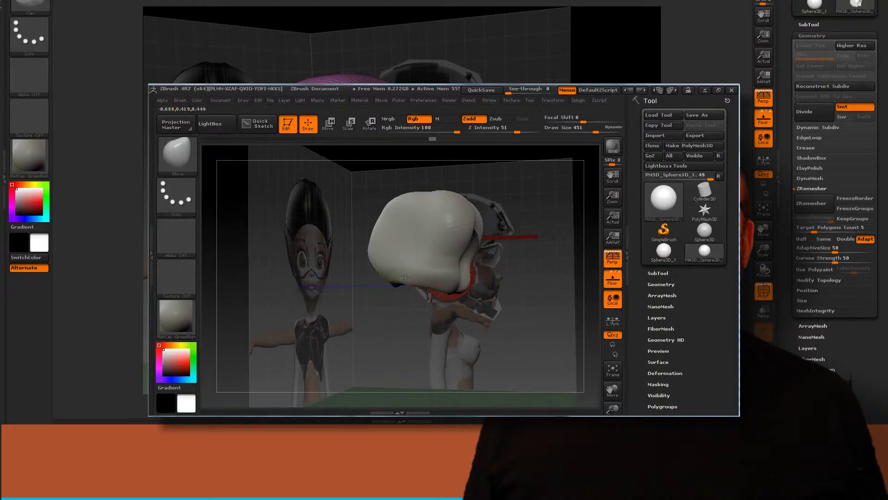
drag(416, 287, 481, 267)
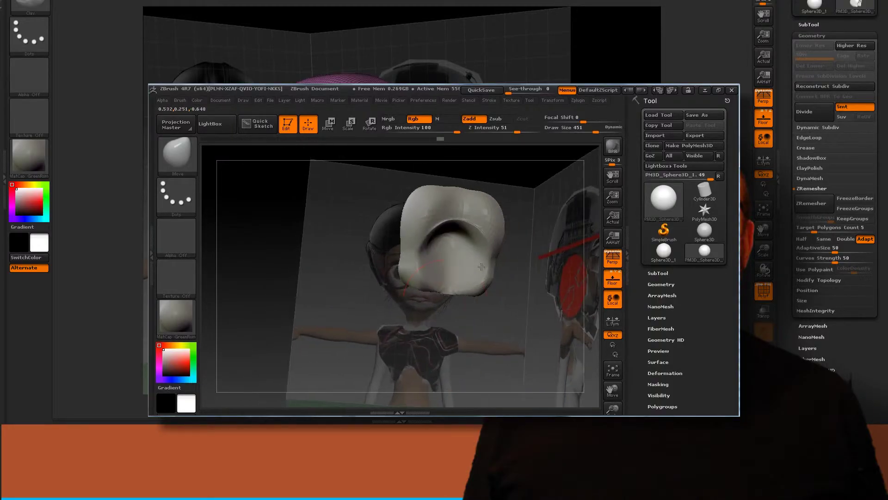
mouse_move(441, 303)
mouse_down()
mouse_move(443, 279)
mouse_move(468, 253)
mouse_move(464, 239)
mouse_up()
Step: Reshape the underside of the helmet with the Move brush from below and compare the form with both references
drag(523, 262, 526, 290)
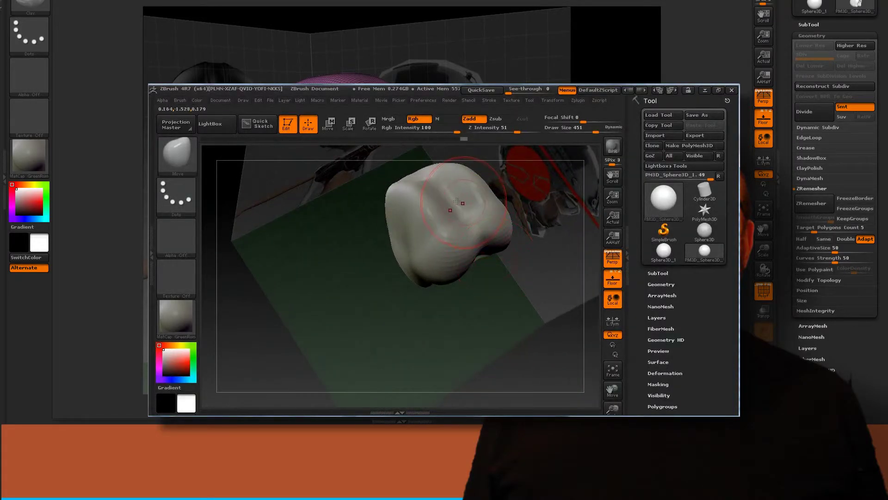
drag(452, 200, 466, 181)
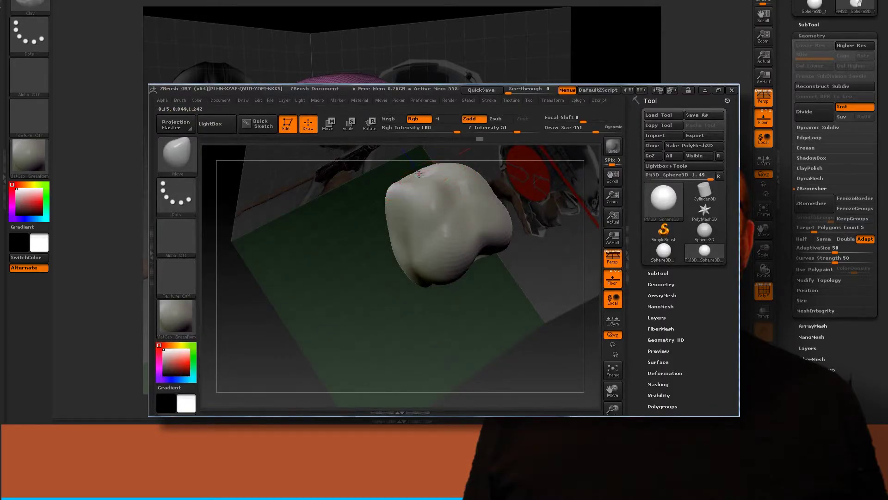
drag(413, 165, 503, 154)
drag(532, 291, 509, 251)
key(shift)
drag(614, 391, 609, 451)
drag(468, 343, 536, 333)
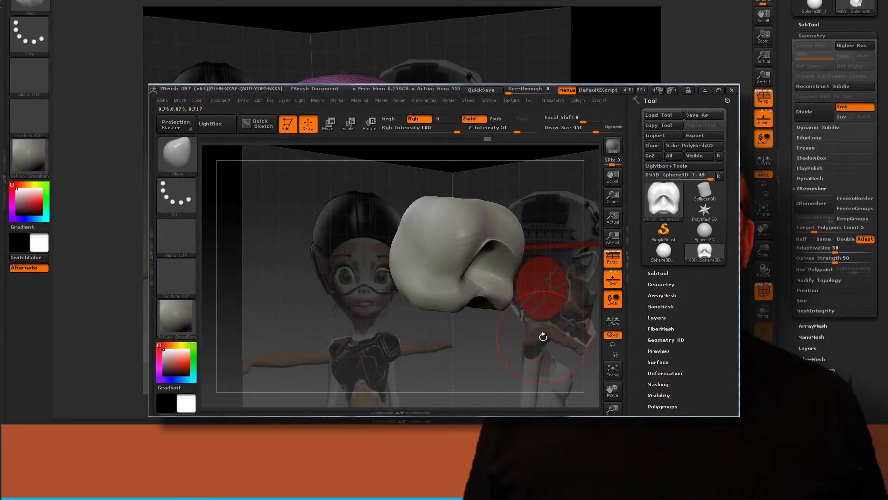
Step: Display the wireframe on the helmet mesh and rebuild its topology with ZRemesher
key(shift+f)
mouse_move(500, 317)
mouse_down()
mouse_move(501, 211)
mouse_move(500, 303)
mouse_move(480, 232)
mouse_move(477, 273)
mouse_move(470, 263)
mouse_move(513, 253)
mouse_move(573, 255)
mouse_move(557, 270)
mouse_up()
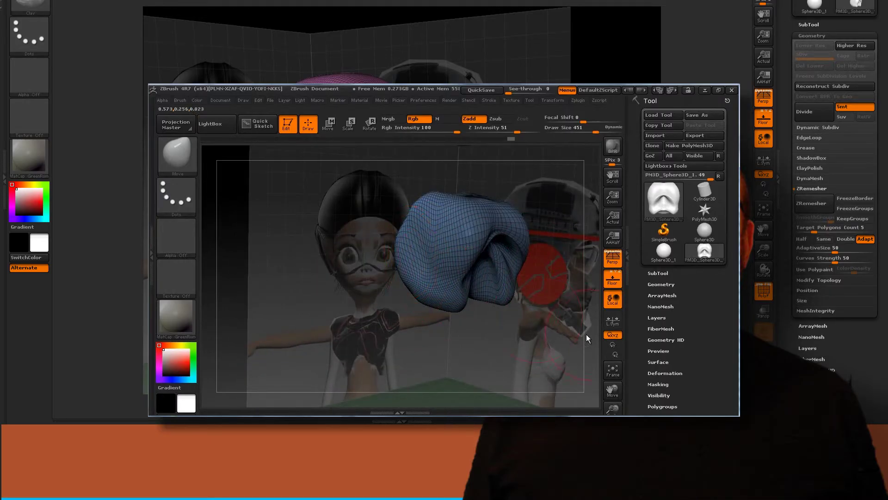
drag(696, 315, 700, 276)
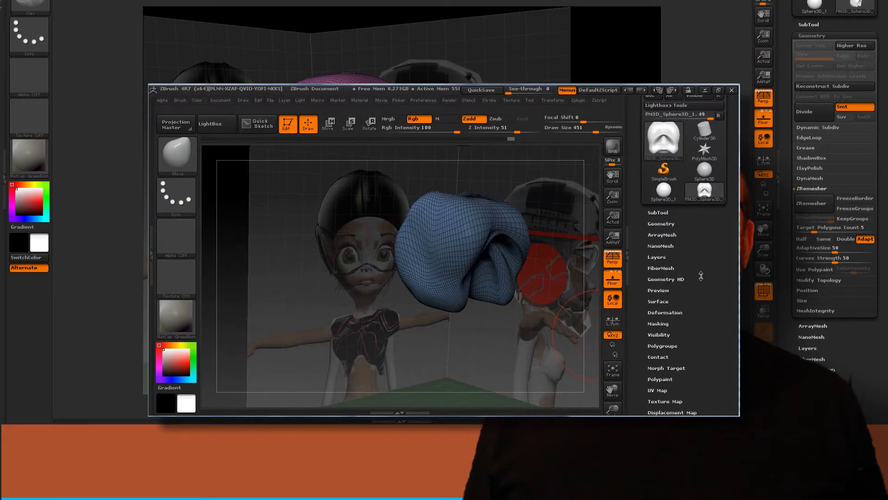
click(662, 224)
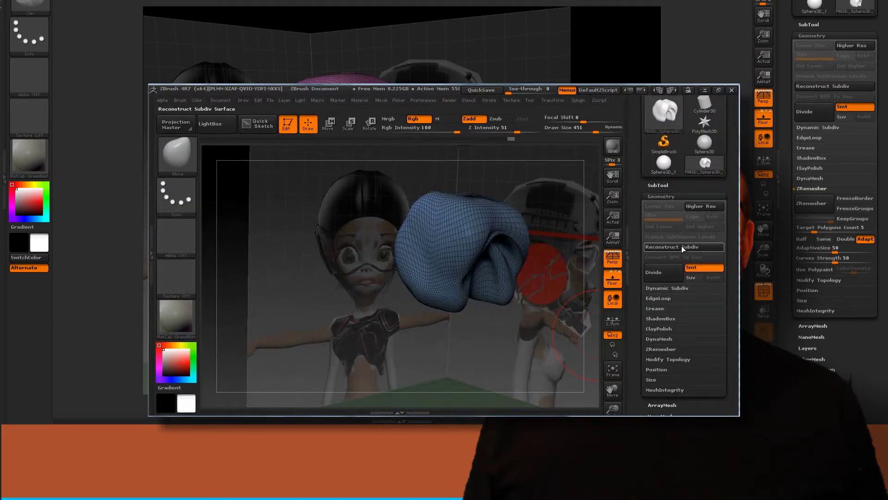
click(667, 349)
click(661, 365)
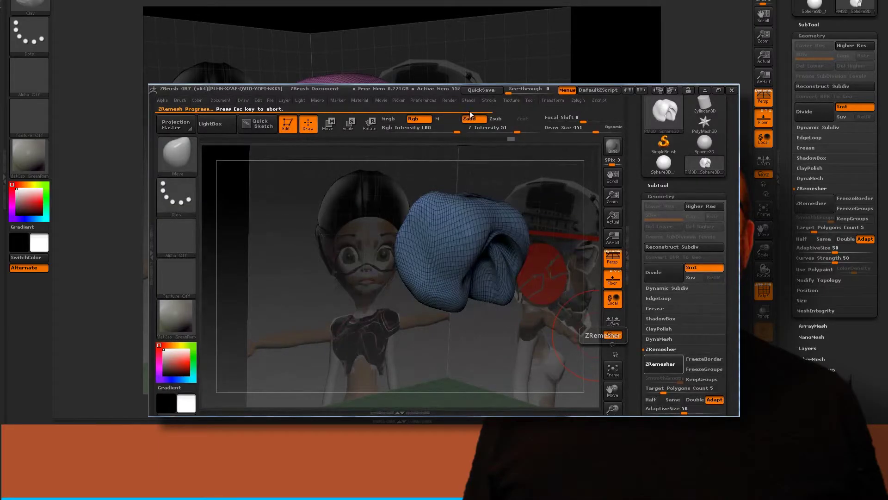
drag(582, 208, 562, 183)
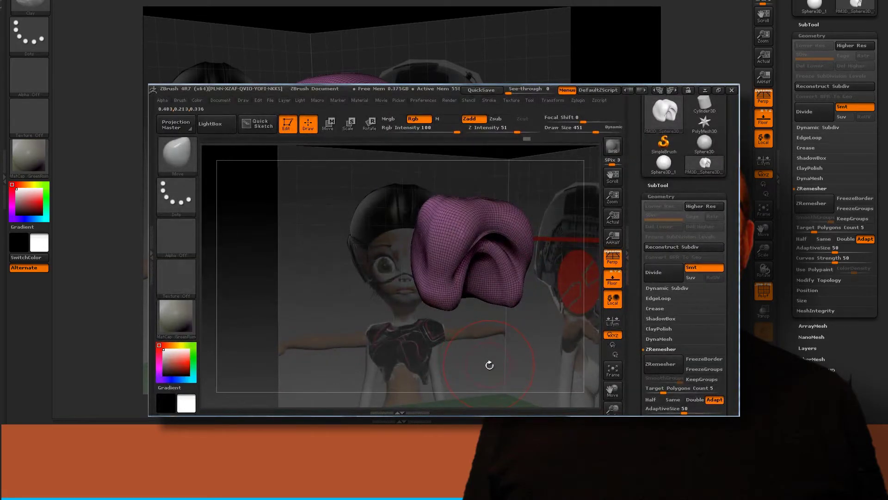
drag(526, 334, 548, 304)
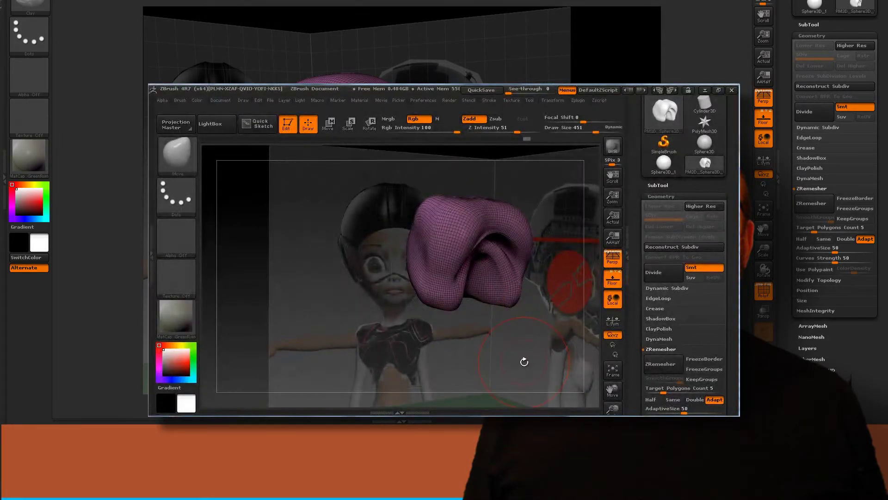